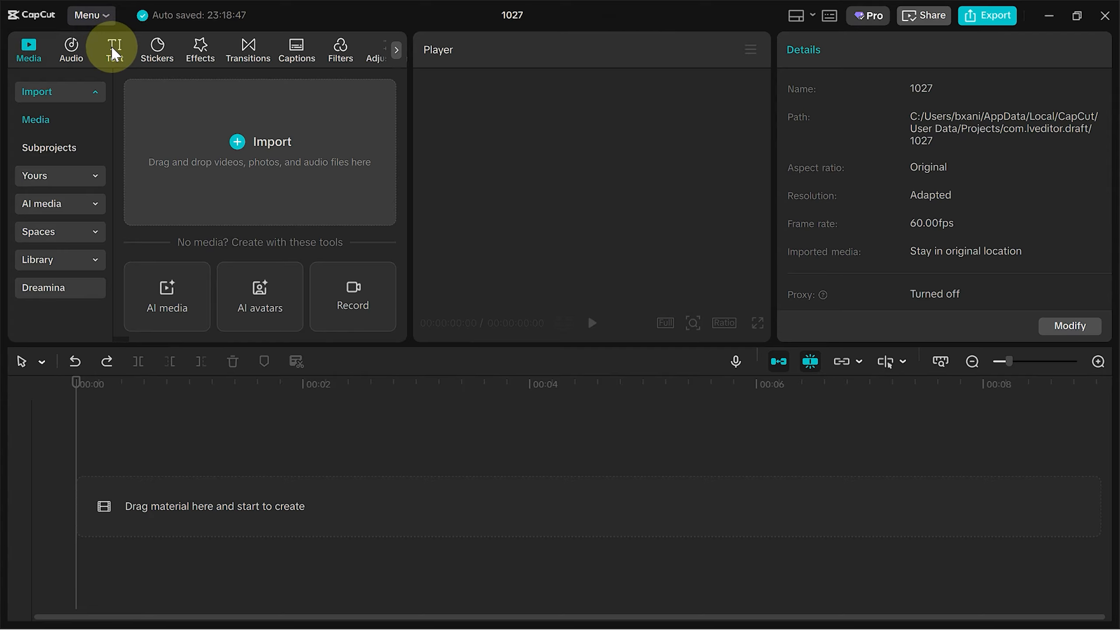
- Add a default text clip, change its text to SUNSET, and set the font to Bungee-Rg
{"action": "left_click", "coordinate": [113, 49]}
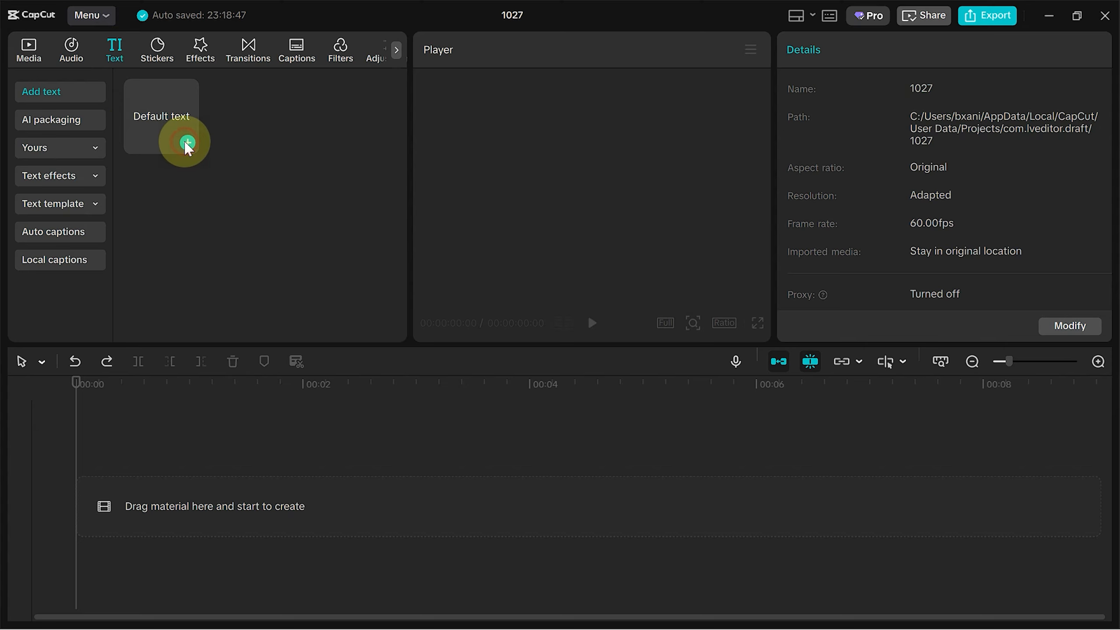
{"action": "left_click", "coordinate": [187, 143]}
{"action": "left_click", "coordinate": [845, 158]}
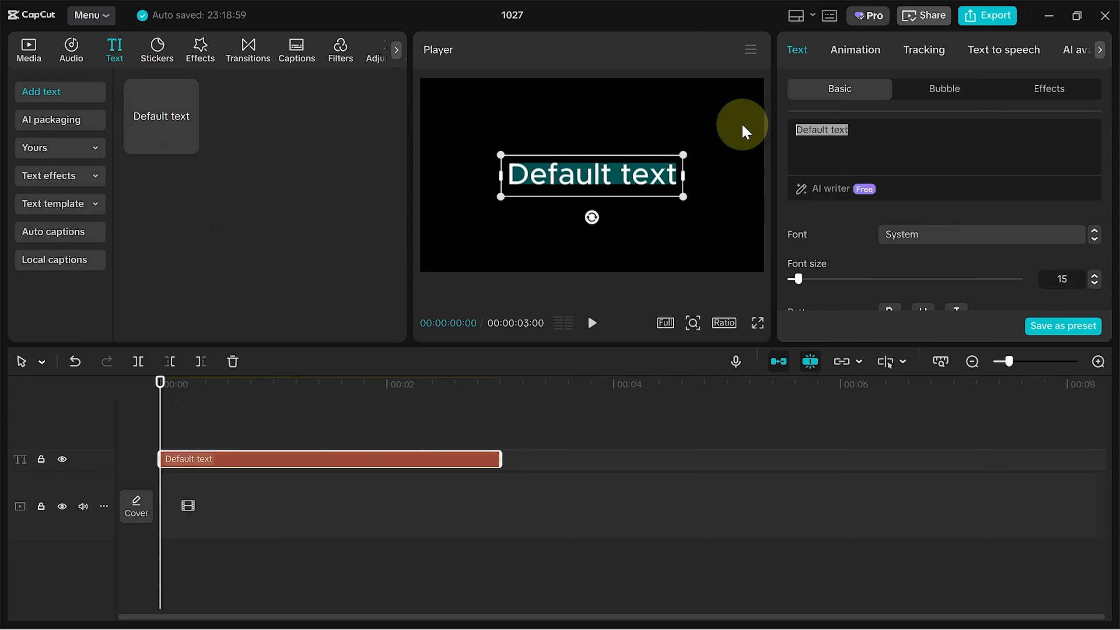
{"action": "type", "text": "SUNSET"}
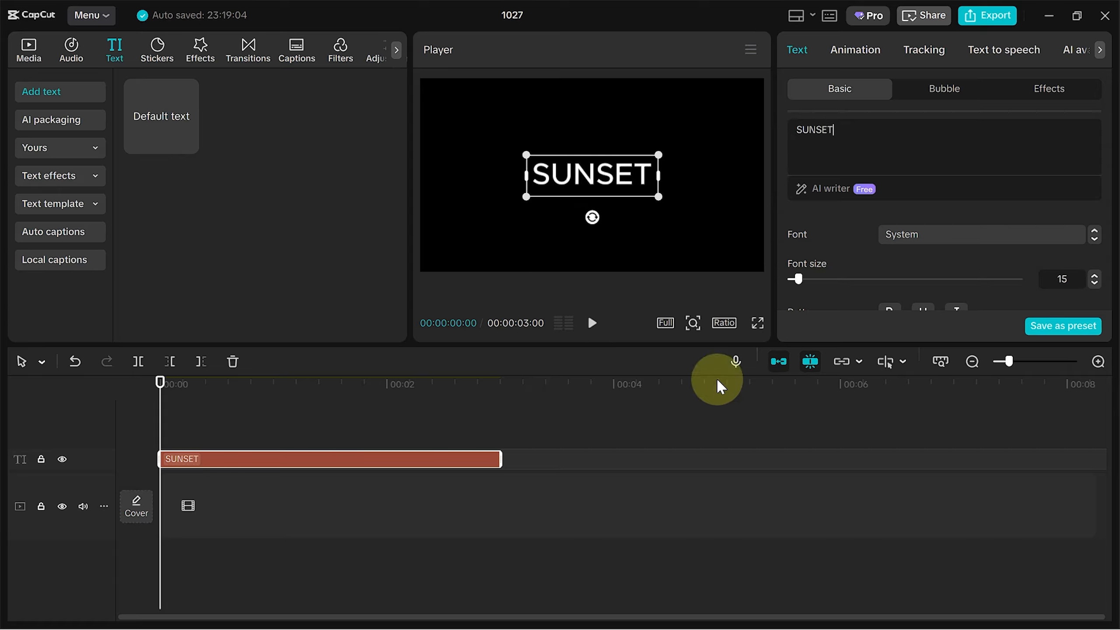
{"action": "left_click", "coordinate": [1001, 236]}
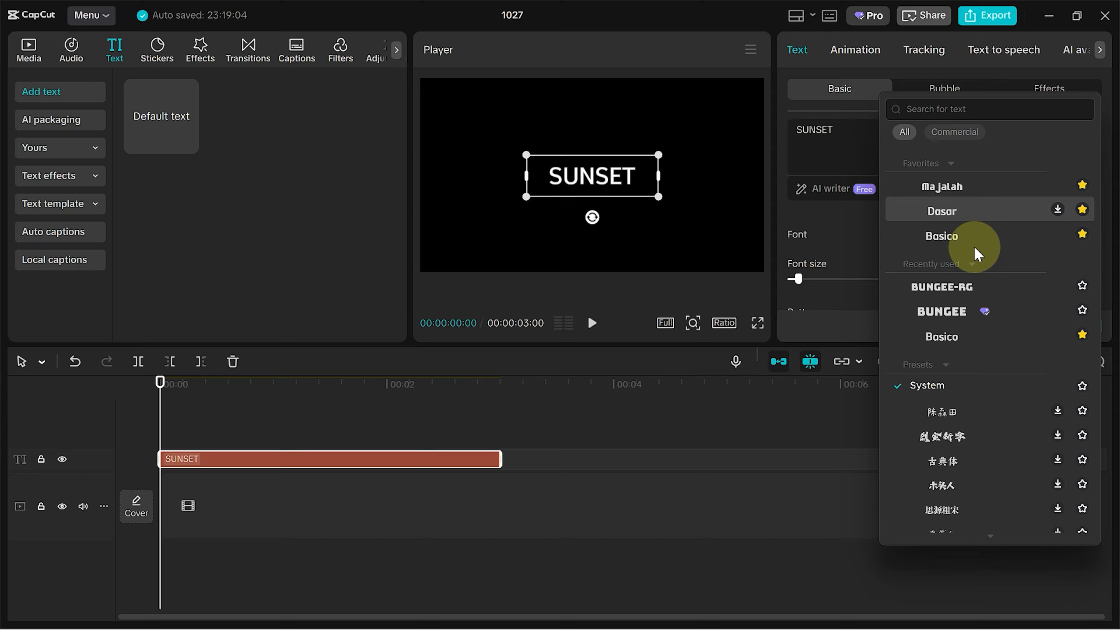
{"action": "left_click", "coordinate": [971, 287]}
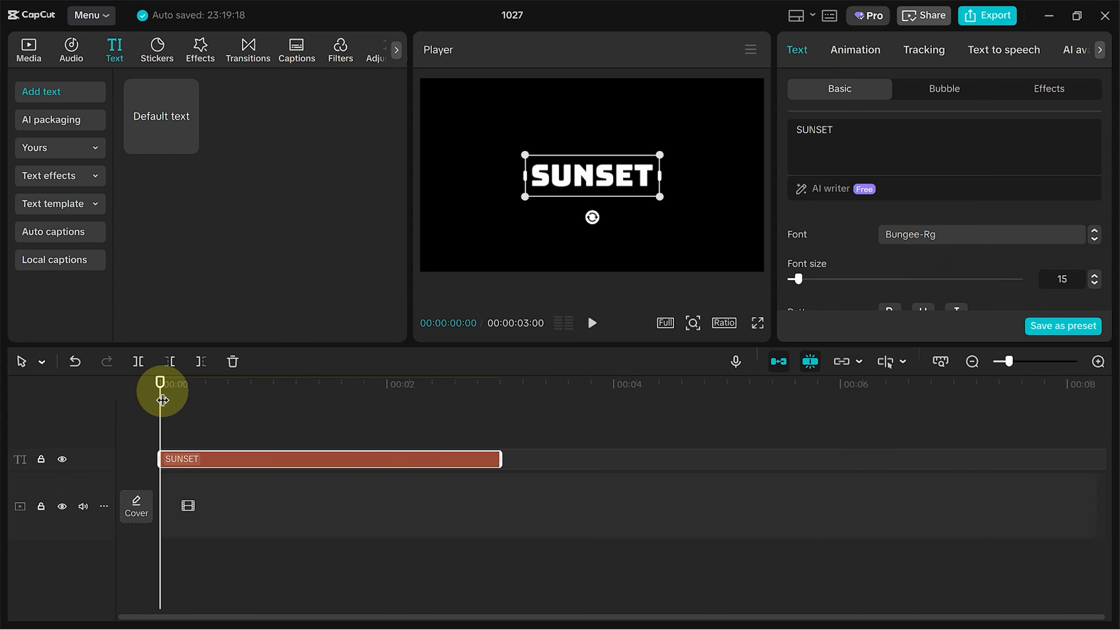
- Apply the Wave in entrance animation to the text with a duration of 1.5s
{"action": "left_click_drag", "start_coordinate": [159, 401], "coordinate": [198, 388]}
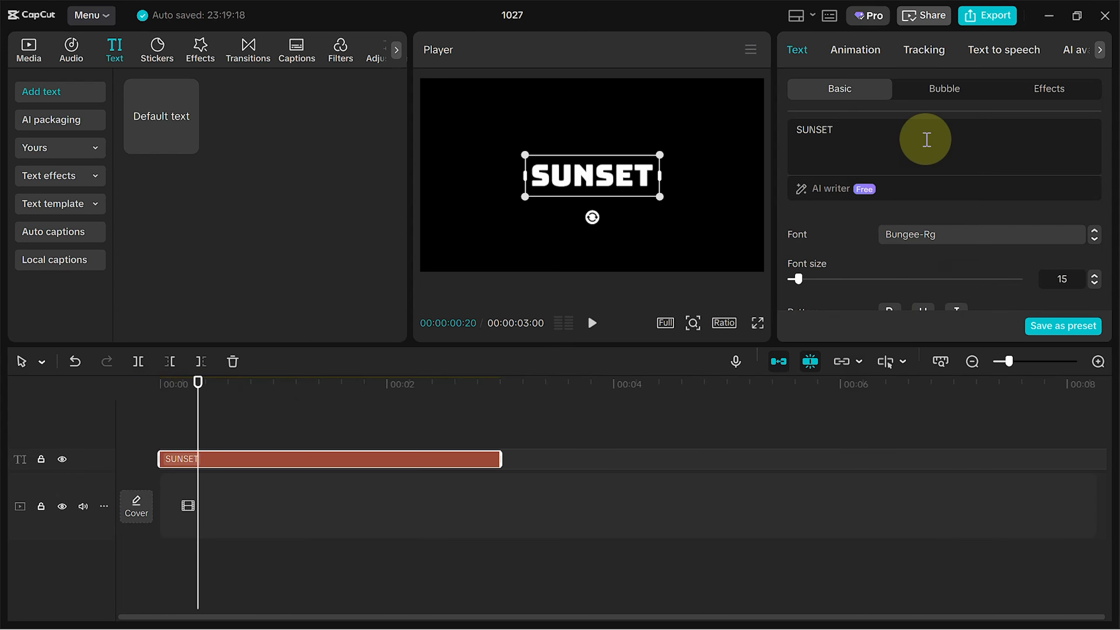
{"action": "left_click", "coordinate": [877, 51]}
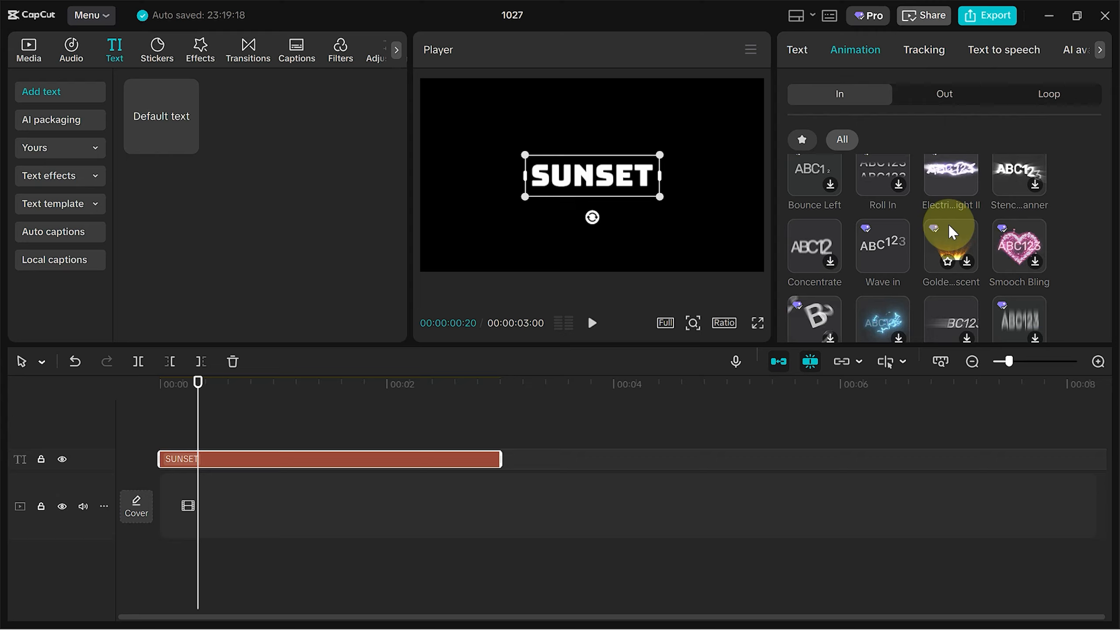
{"action": "left_click", "coordinate": [884, 249]}
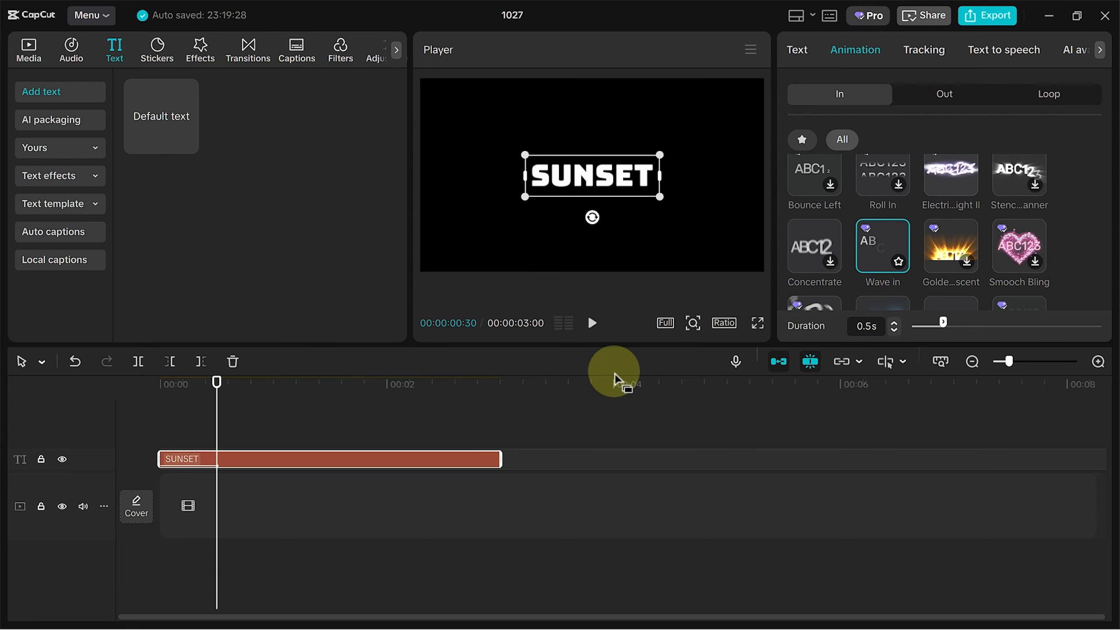
{"action": "left_click_drag", "start_coordinate": [945, 321], "coordinate": [1005, 327]}
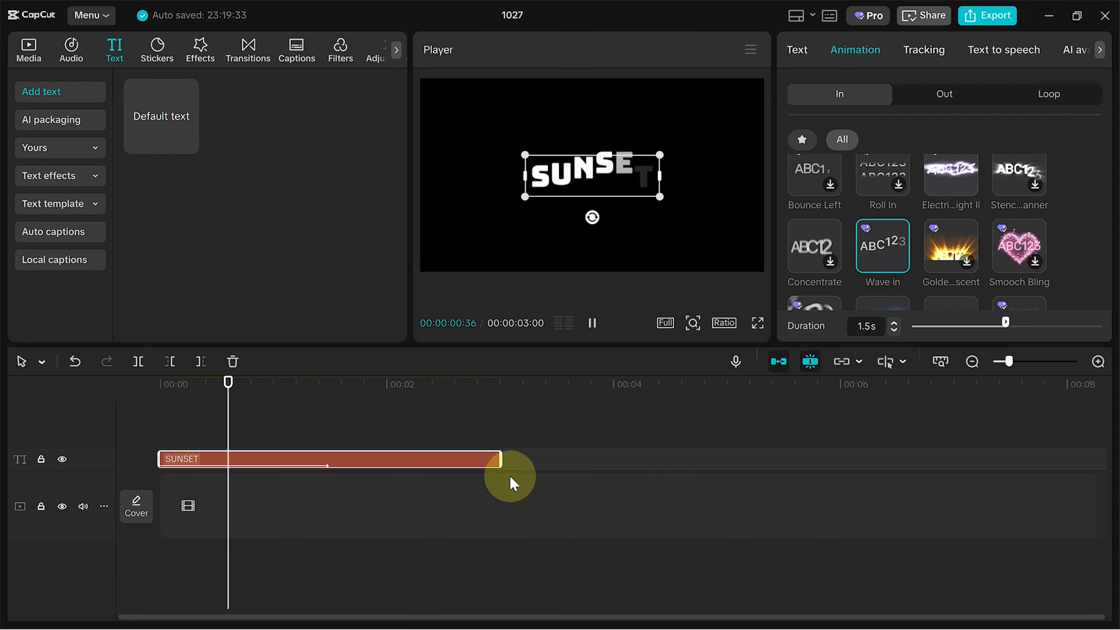
- Extend the SUNSET text clip on the timeline so it lasts 5 seconds
{"action": "left_click", "coordinate": [1098, 361]}
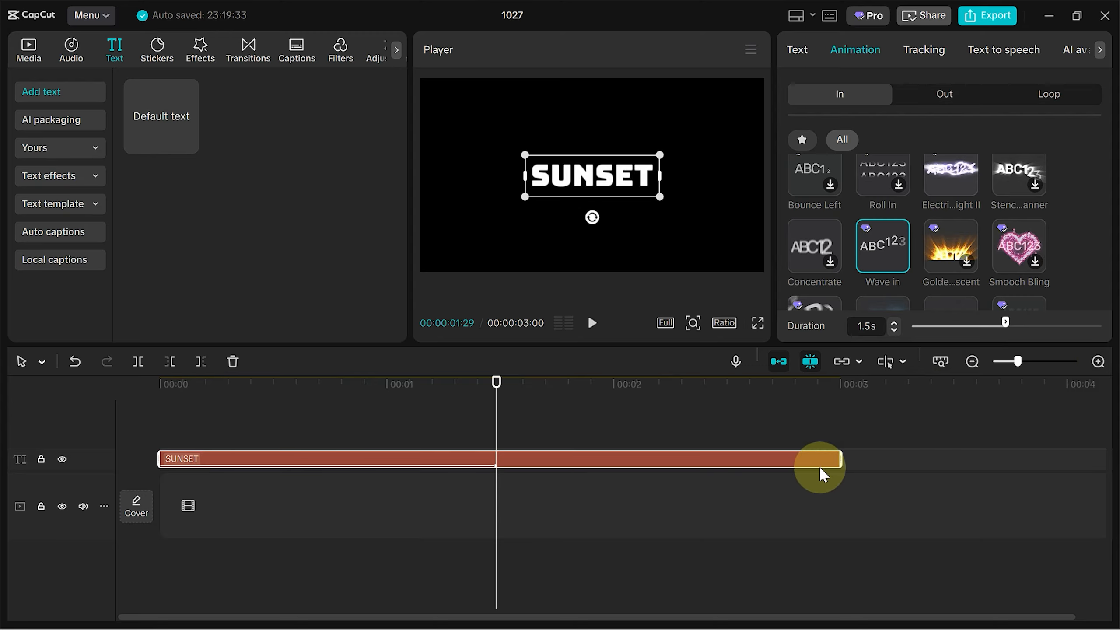
{"action": "left_click_drag", "start_coordinate": [840, 459], "coordinate": [349, 483]}
{"action": "left_click_drag", "start_coordinate": [697, 440], "coordinate": [797, 459]}
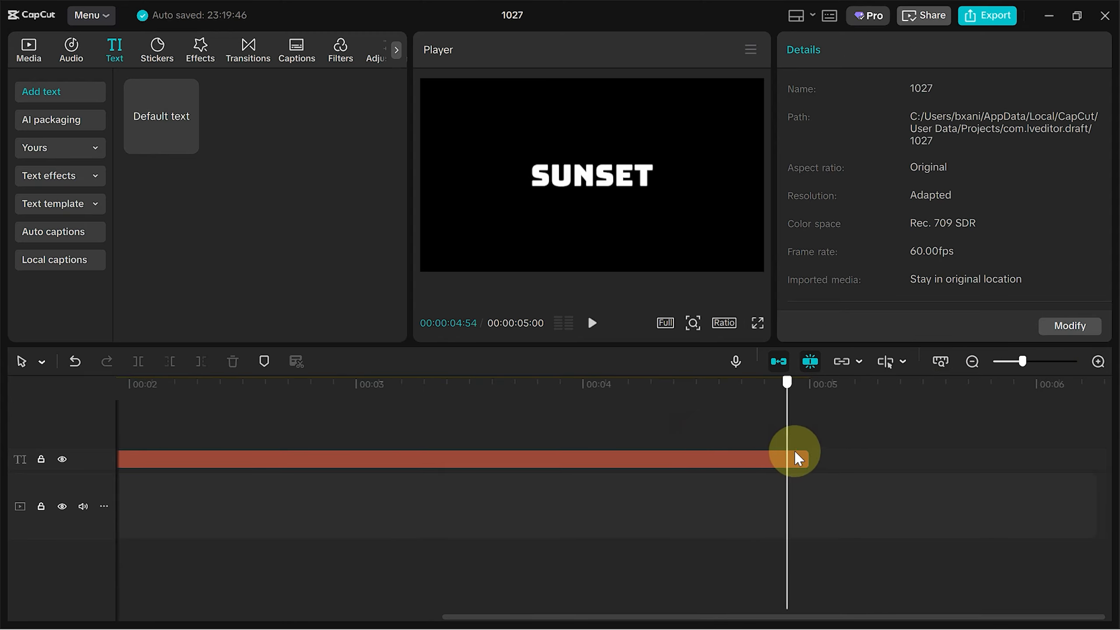
{"action": "left_click", "coordinate": [804, 462]}
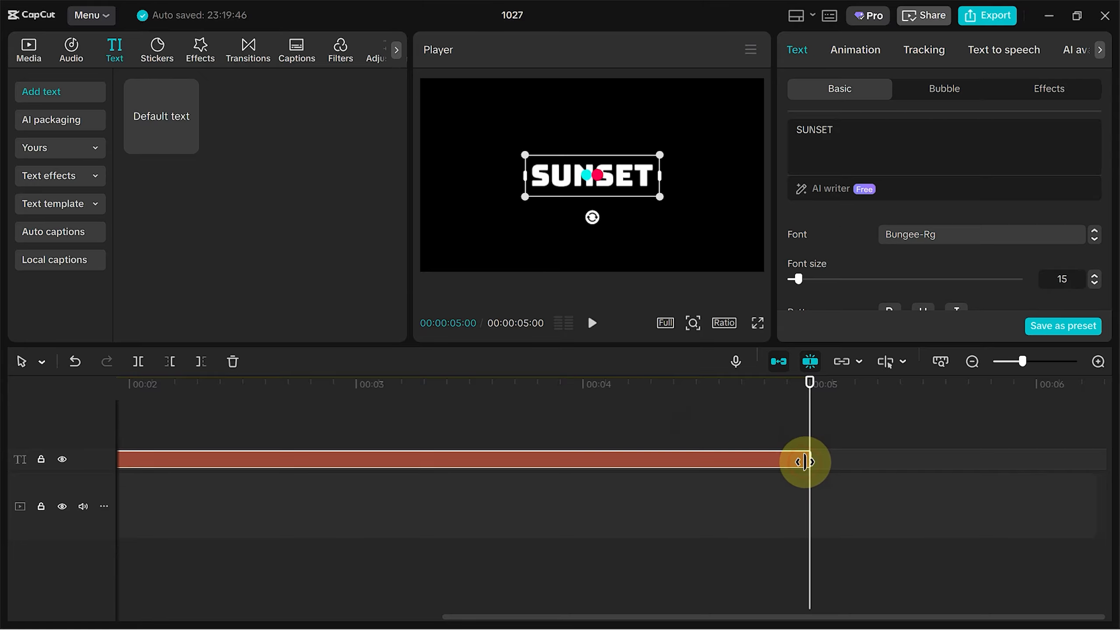
{"action": "left_click", "coordinate": [555, 420]}
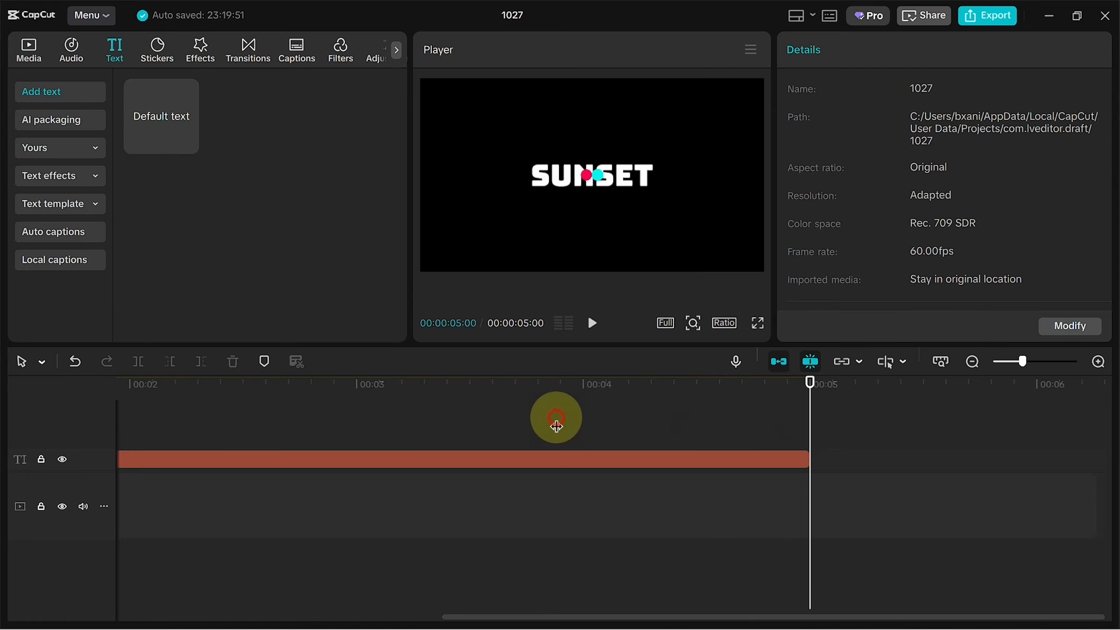
{"action": "left_click", "coordinate": [528, 460]}
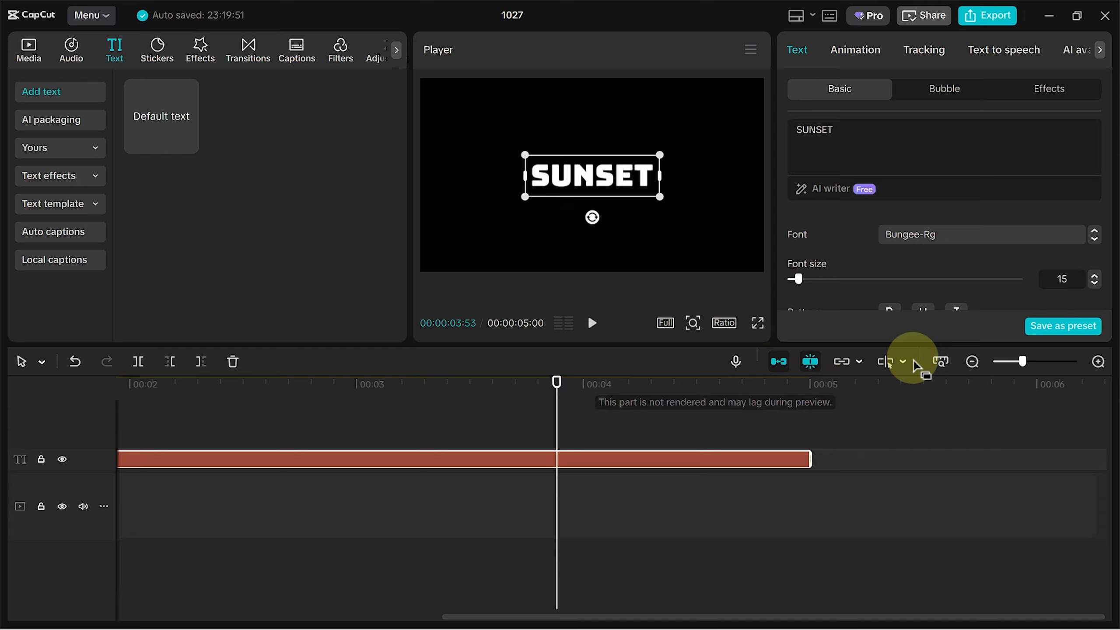
- Add a Transform scale keyframe on the text clip at 00:00:02:01
{"action": "left_click", "coordinate": [973, 362]}
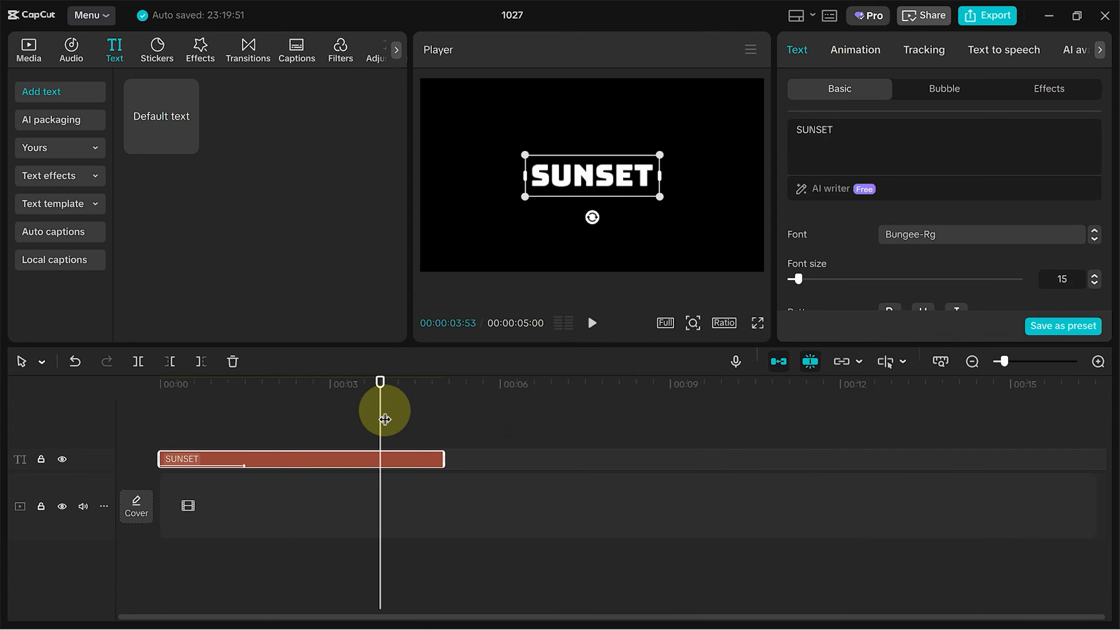
{"action": "left_click", "coordinate": [1098, 362]}
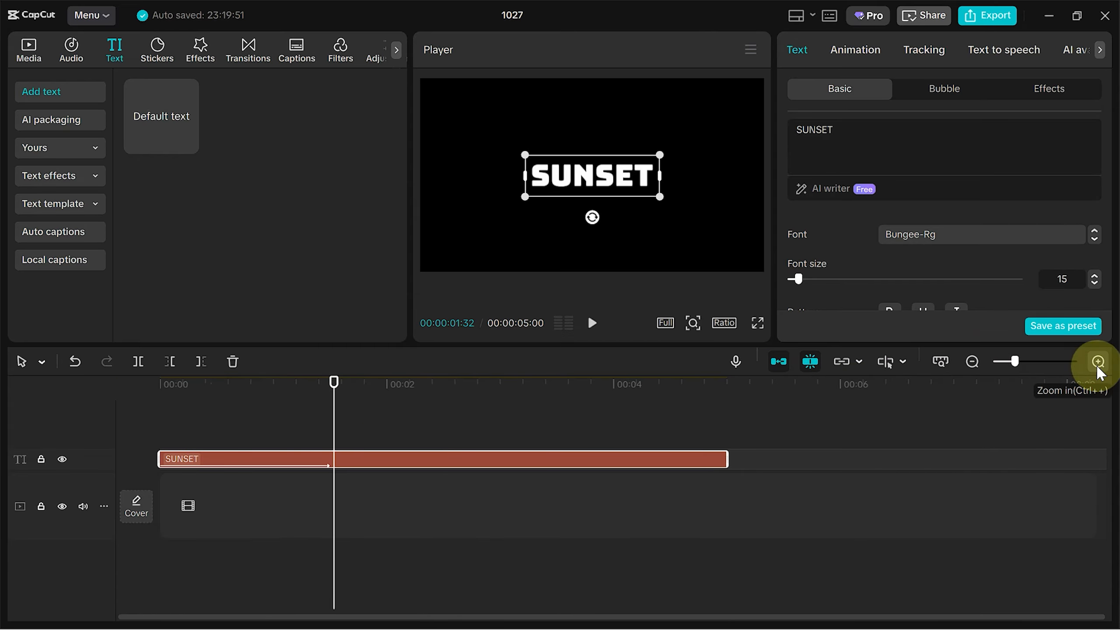
{"action": "left_click", "coordinate": [1098, 362]}
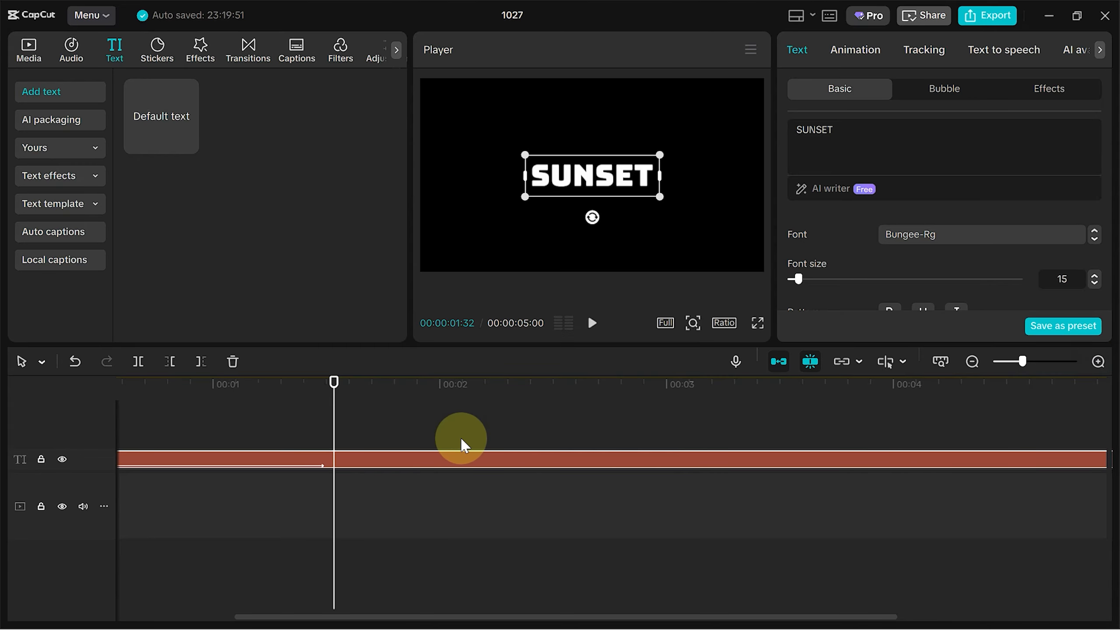
{"action": "left_click_drag", "start_coordinate": [333, 383], "coordinate": [443, 422]}
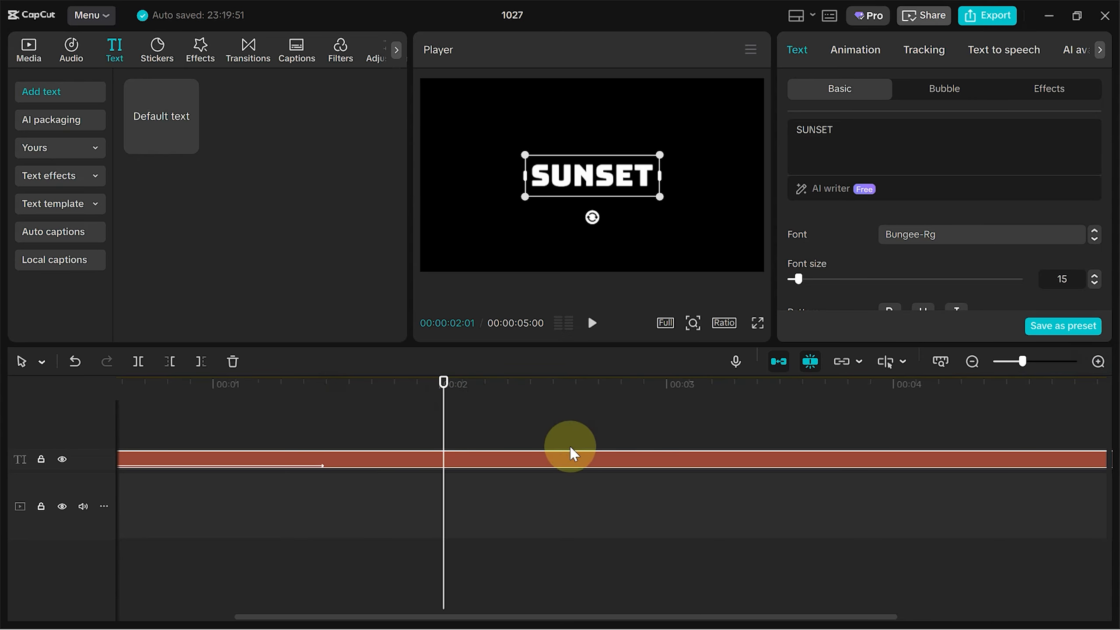
{"action": "scroll", "coordinate": [951, 300], "scroll_direction": "down", "scroll_amount": 3}
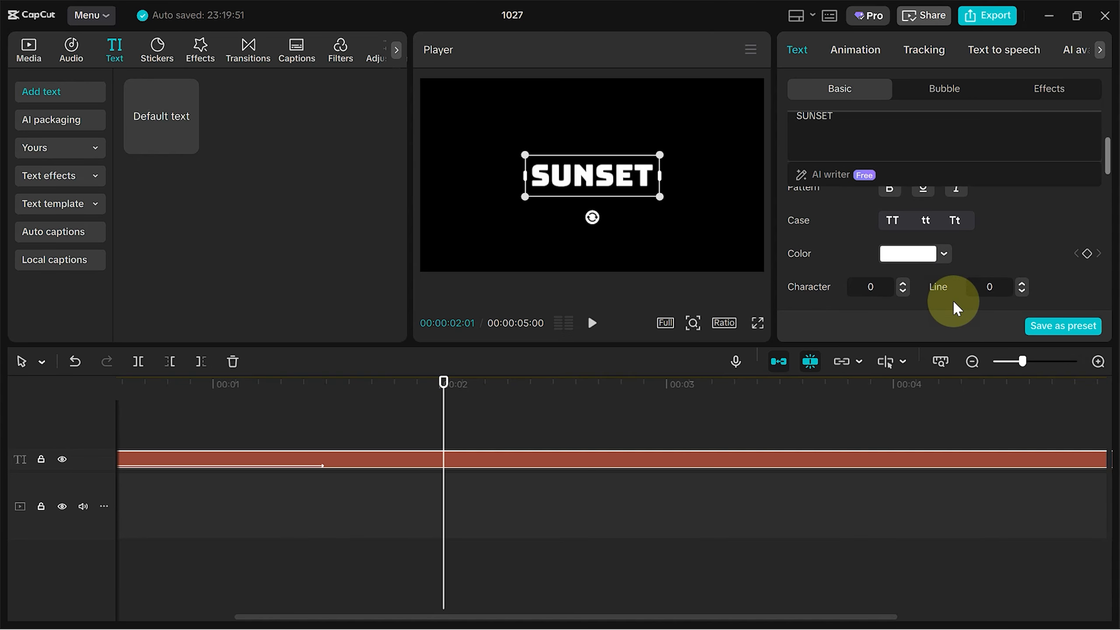
{"action": "scroll", "coordinate": [964, 245], "scroll_direction": "down", "scroll_amount": 5}
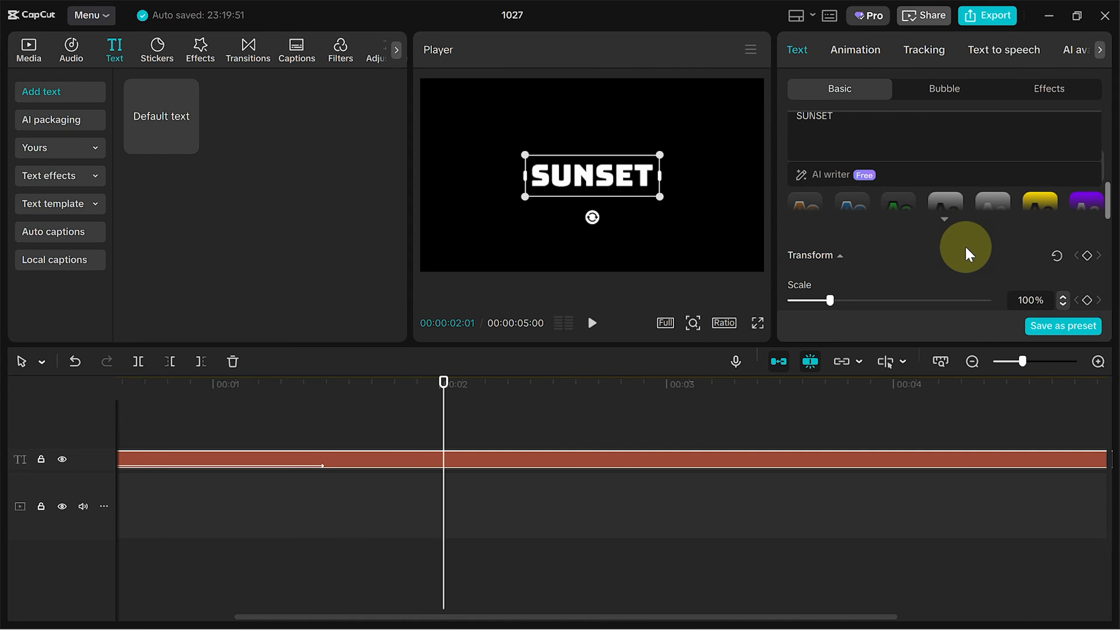
{"action": "left_click", "coordinate": [1087, 256]}
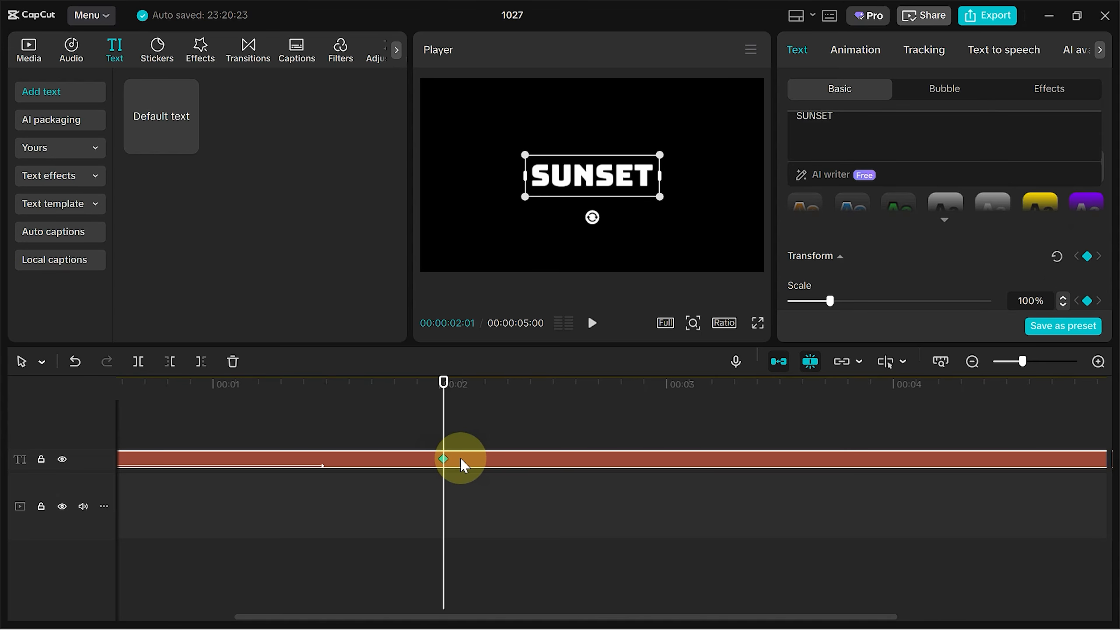
{"action": "left_click", "coordinate": [974, 362]}
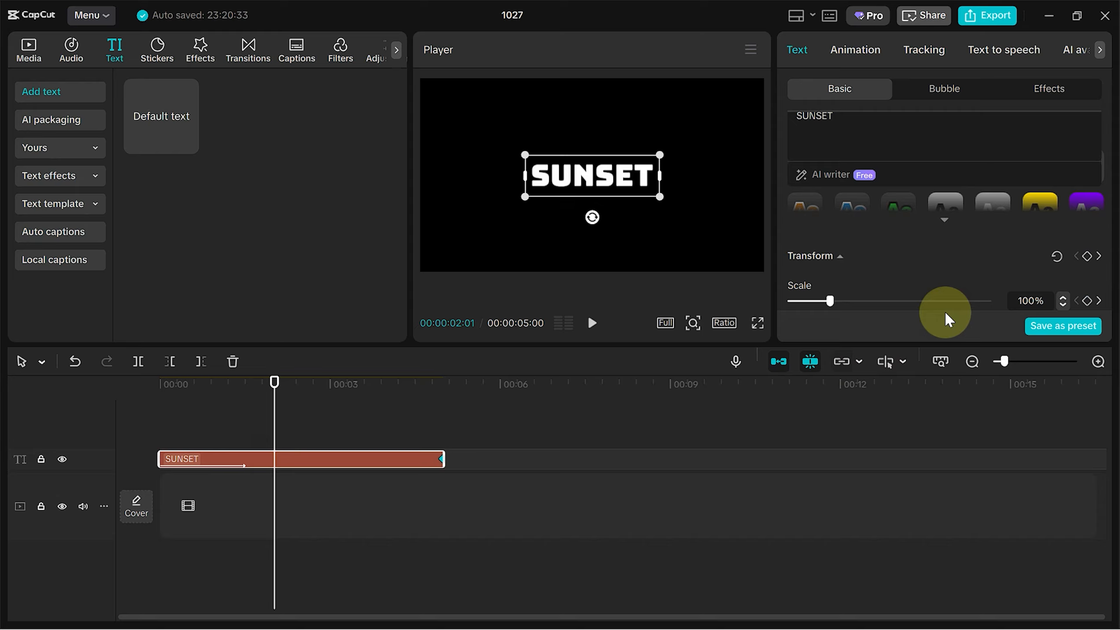
{"action": "left_click", "coordinate": [1087, 256]}
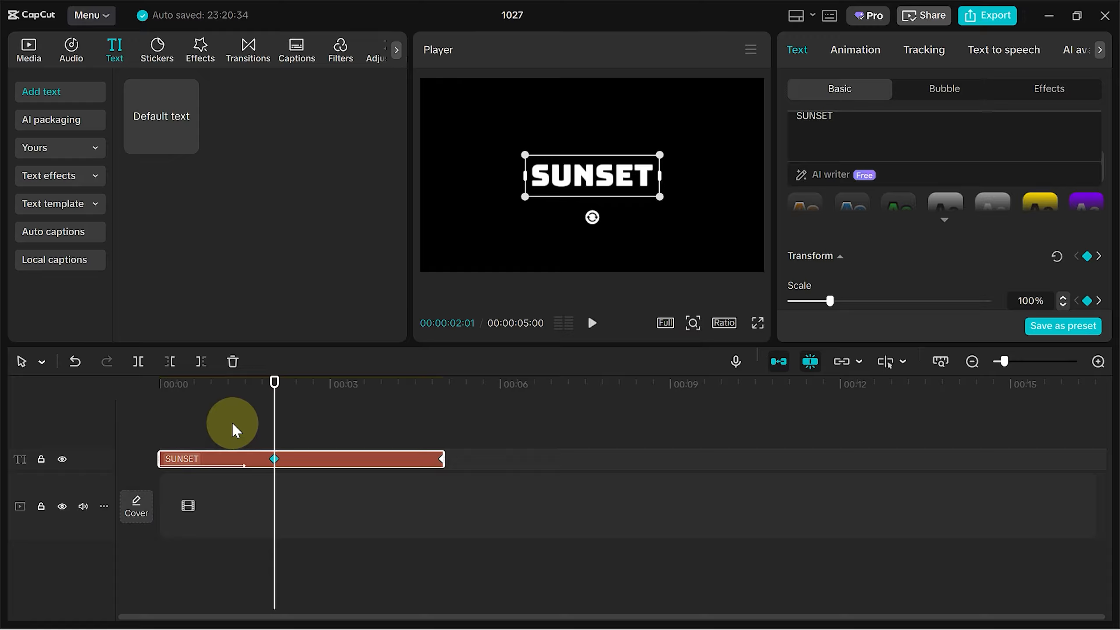
- Set the text's font size to 25
{"action": "left_click", "coordinate": [237, 461]}
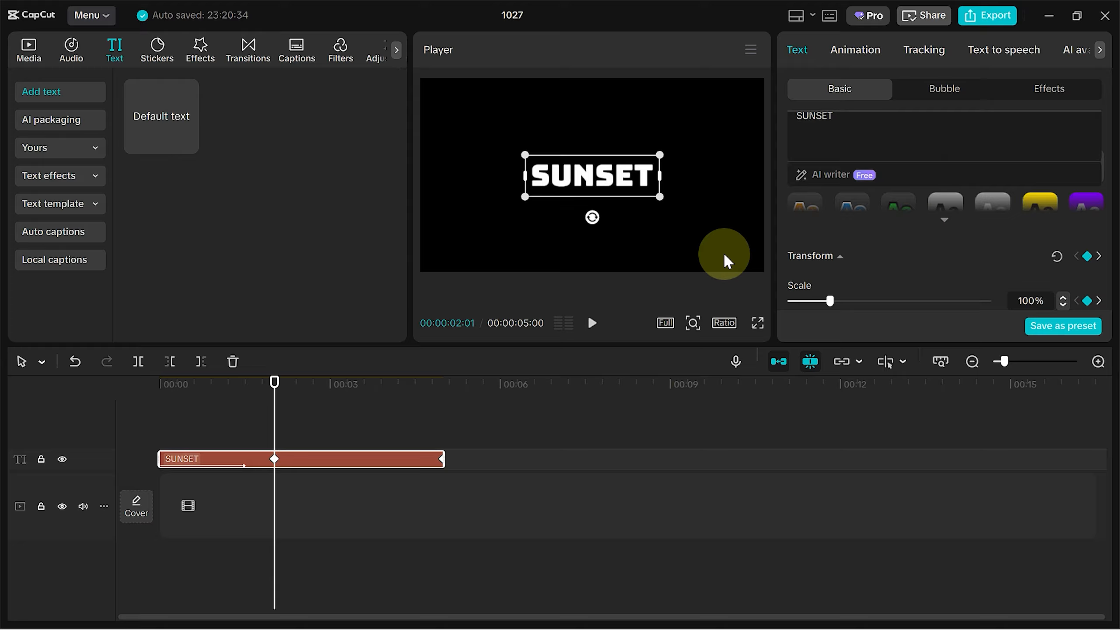
{"action": "scroll", "coordinate": [925, 263], "scroll_direction": "up", "scroll_amount": 5}
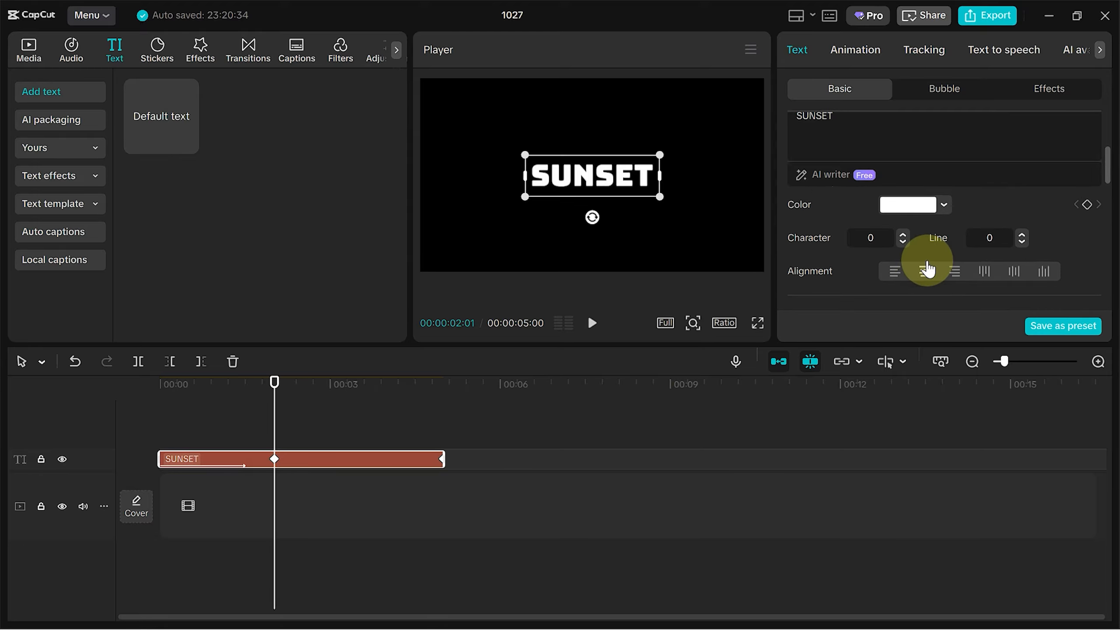
{"action": "scroll", "coordinate": [928, 267], "scroll_direction": "up", "scroll_amount": 2}
{"action": "scroll", "coordinate": [927, 264], "scroll_direction": "up", "scroll_amount": 2}
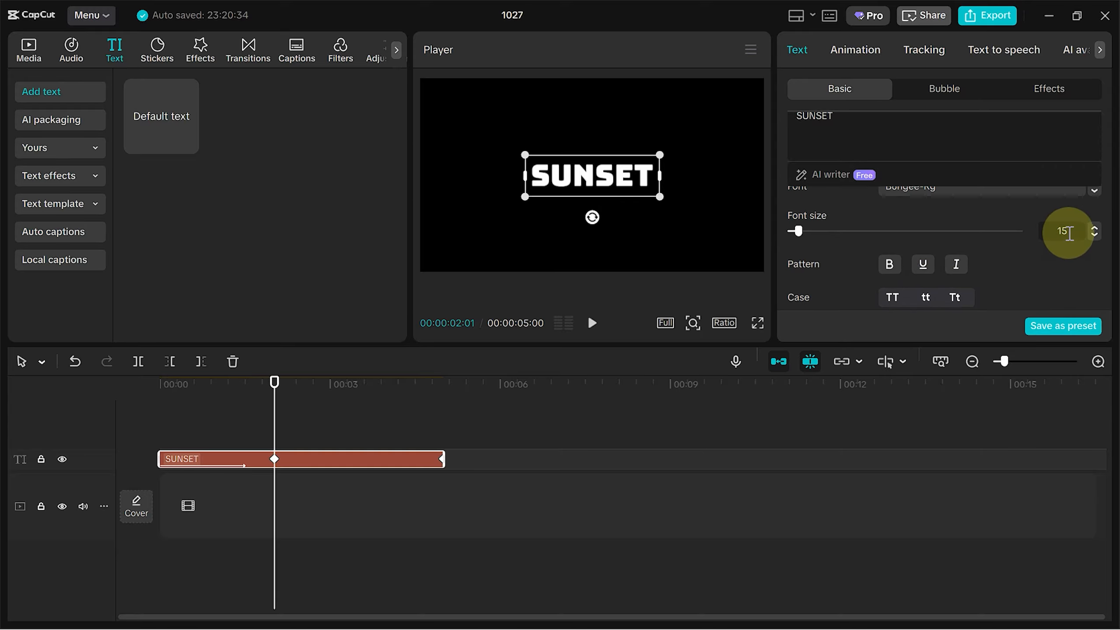
{"action": "left_click_drag", "start_coordinate": [1070, 232], "coordinate": [1049, 234]}
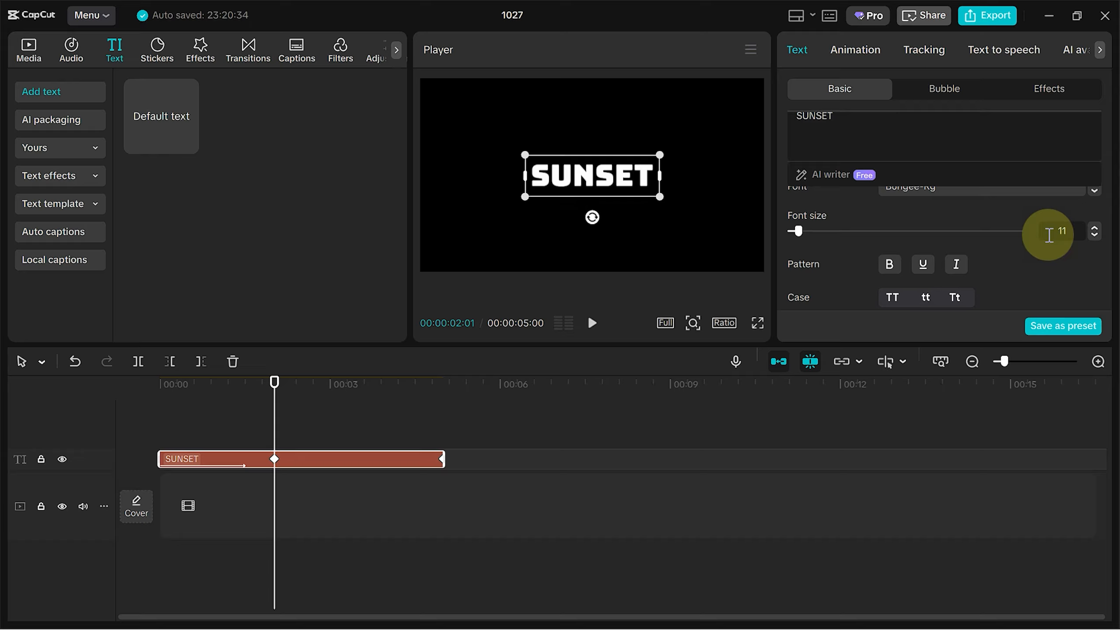
{"action": "left_click", "coordinate": [1095, 235]}
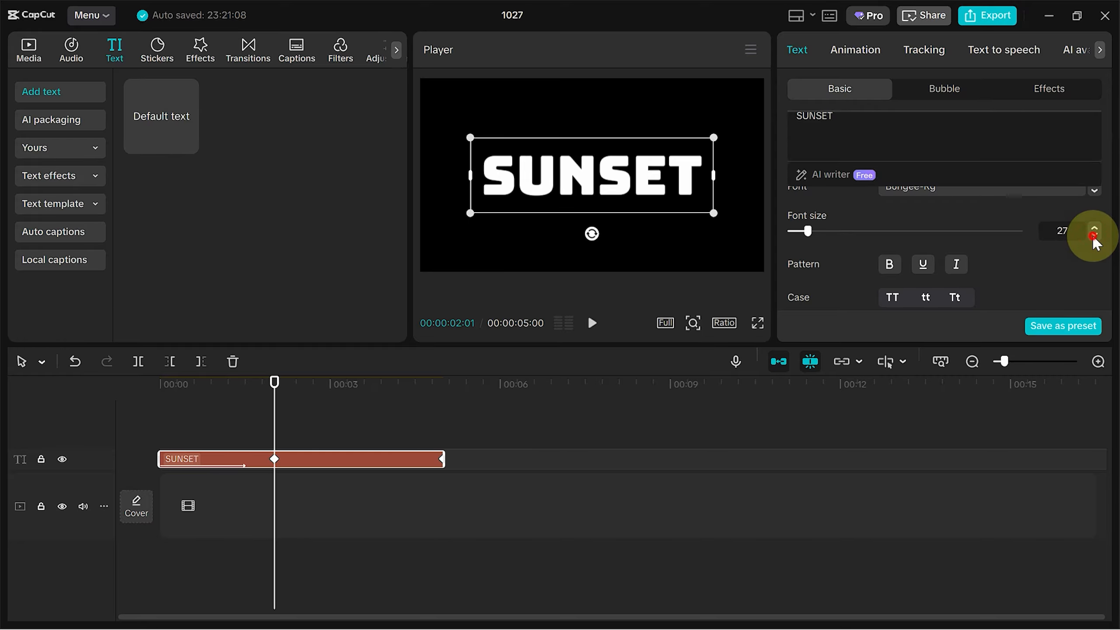
{"action": "left_click", "coordinate": [1094, 235]}
{"action": "left_click", "coordinate": [1094, 236]}
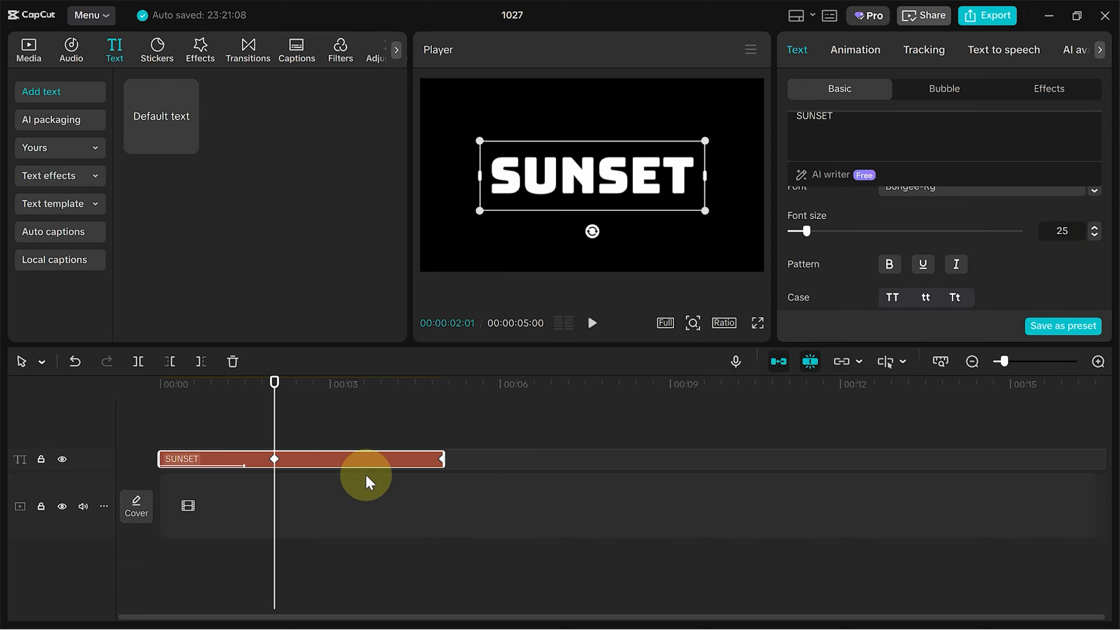
- At the clip's end, scale the text up to 500% to add a second scale keyframe
{"action": "scroll", "coordinate": [908, 284], "scroll_direction": "down", "scroll_amount": 4}
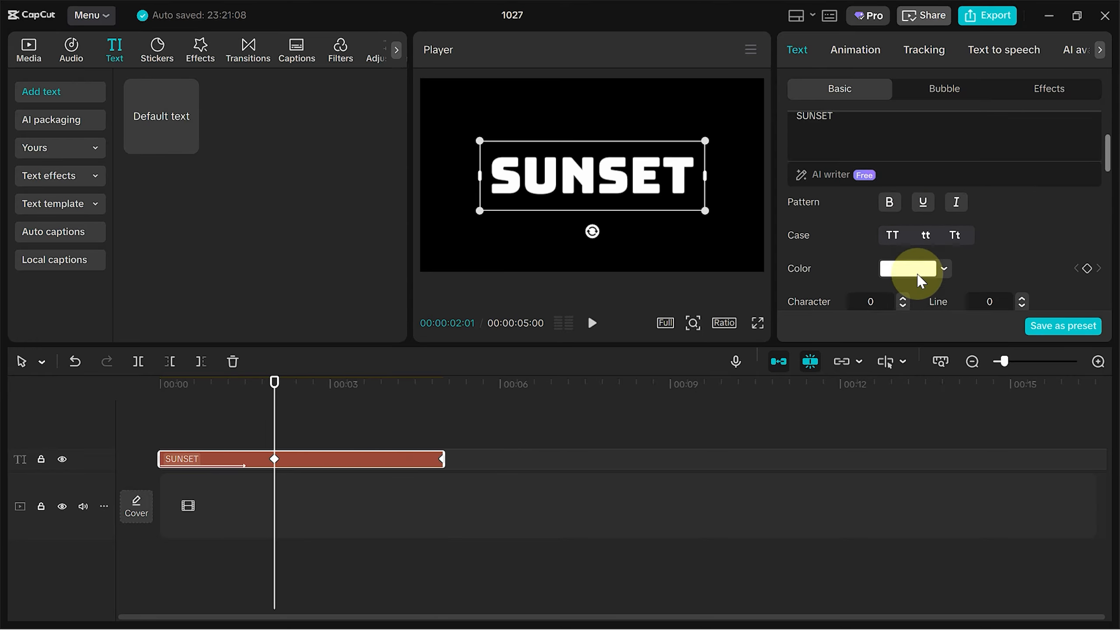
{"action": "scroll", "coordinate": [917, 284], "scroll_direction": "down", "scroll_amount": 5}
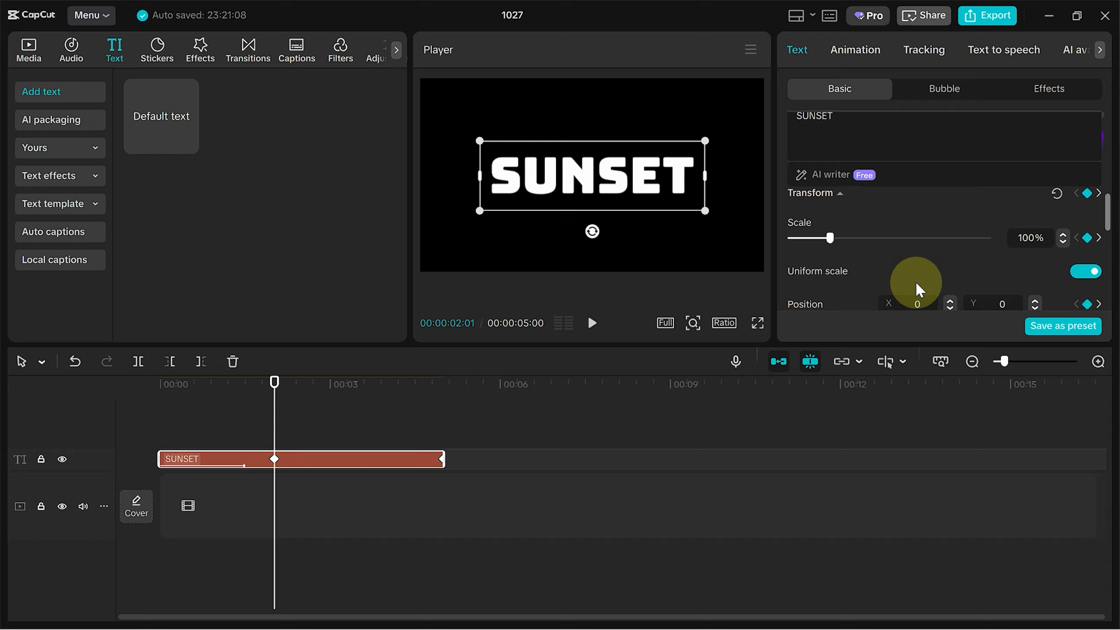
{"action": "left_click_drag", "start_coordinate": [275, 383], "coordinate": [442, 419]}
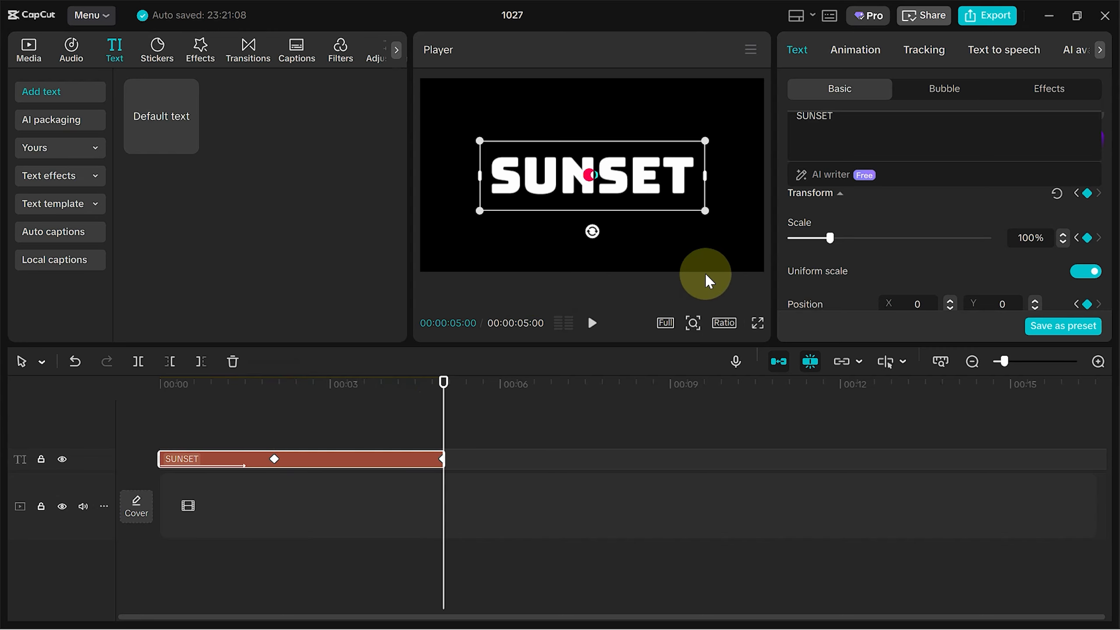
{"action": "left_click_drag", "start_coordinate": [478, 214], "coordinate": [7, 622]}
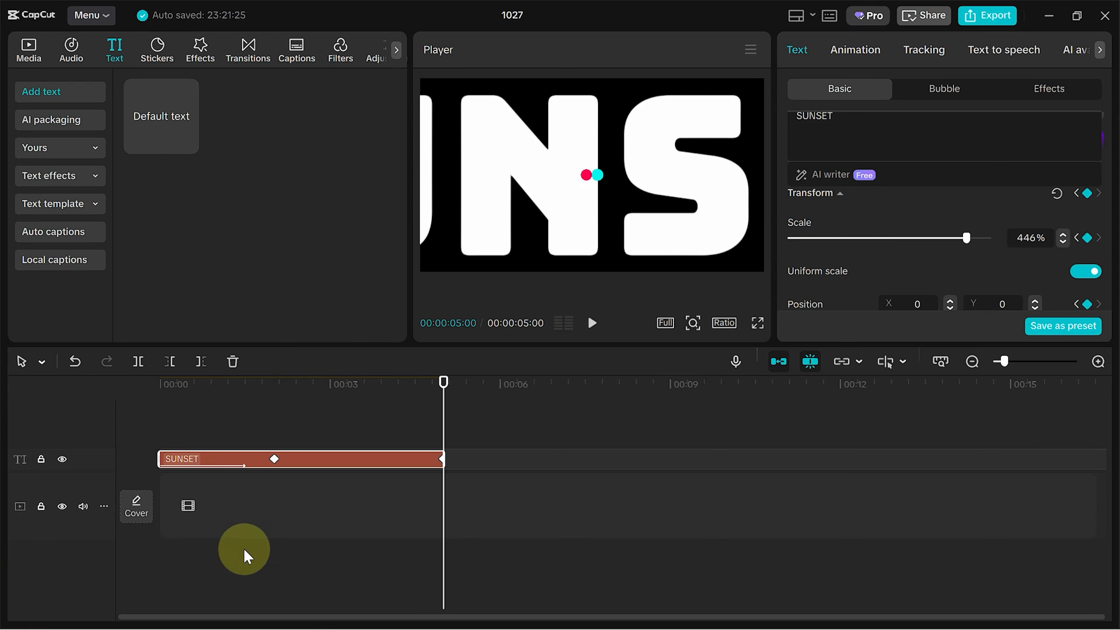
{"action": "left_click_drag", "start_coordinate": [968, 244], "coordinate": [1055, 255]}
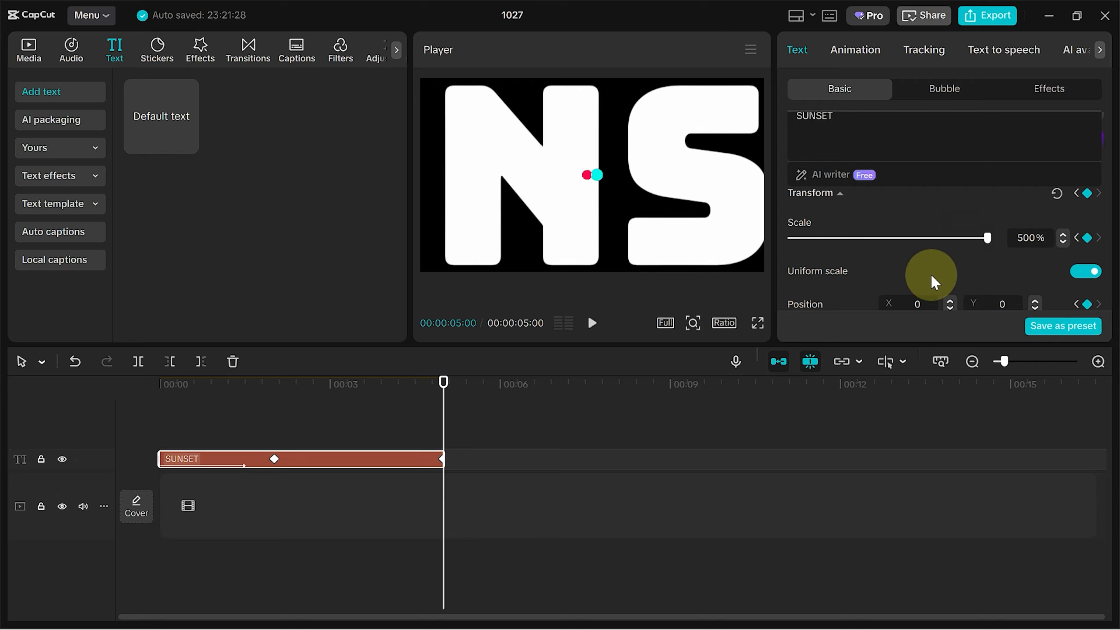
{"action": "scroll", "coordinate": [941, 272], "scroll_direction": "down", "scroll_amount": 4}
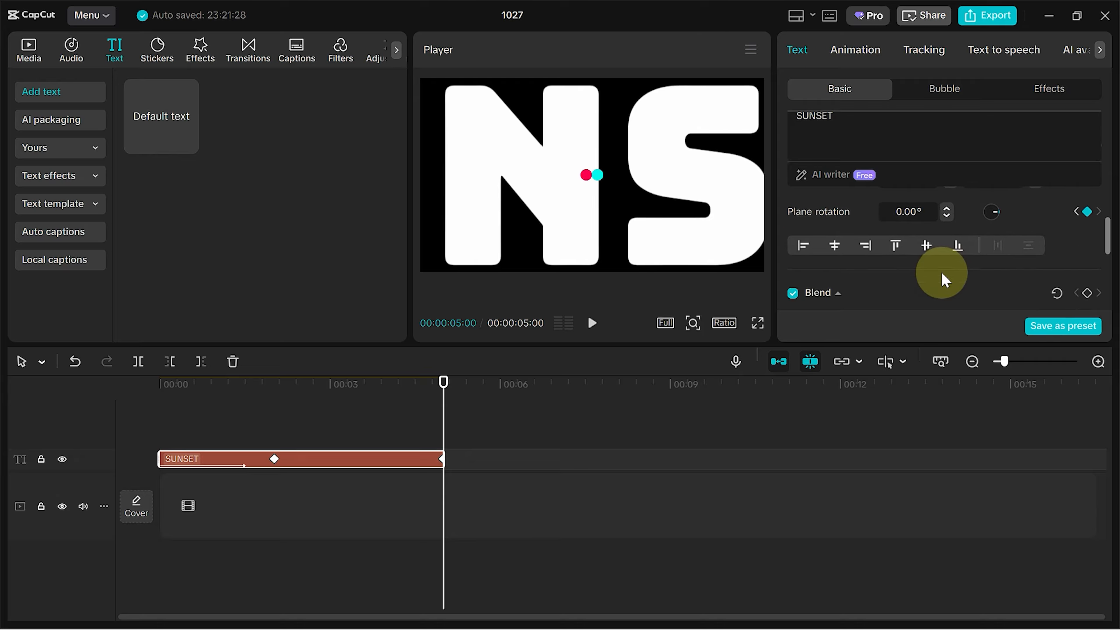
{"action": "scroll", "coordinate": [942, 271], "scroll_direction": "up", "scroll_amount": 2}
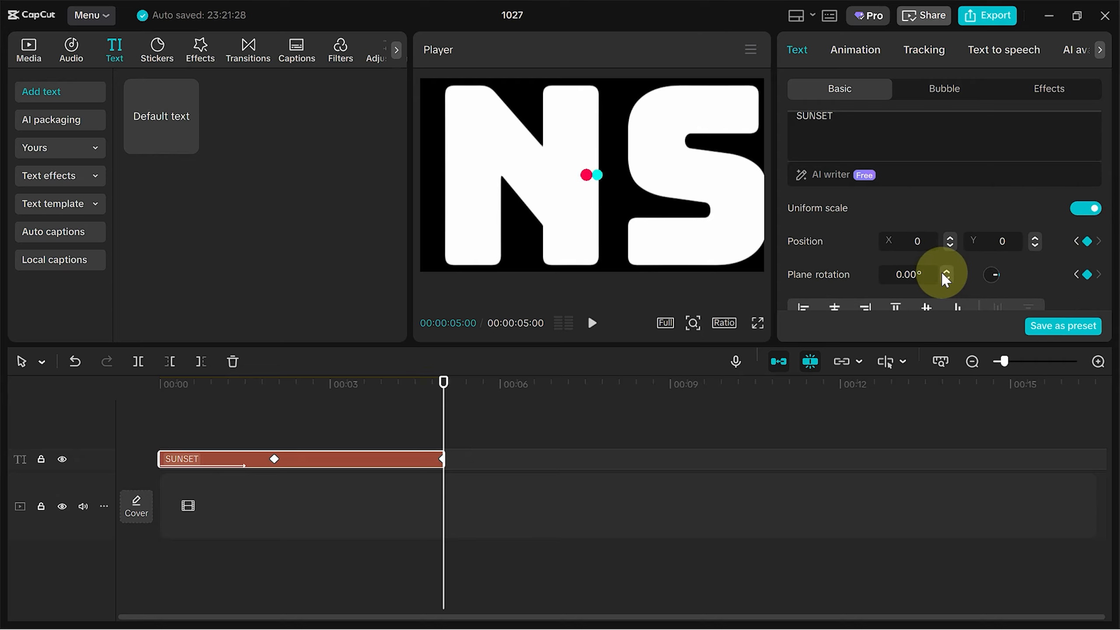
- At the clip's end, shift the text sideways in the player and raise its font size to 165
{"action": "scroll", "coordinate": [941, 271], "scroll_direction": "down", "scroll_amount": 2}
{"action": "scroll", "coordinate": [942, 271], "scroll_direction": "up", "scroll_amount": 2}
{"action": "left_click_drag", "start_coordinate": [727, 247], "coordinate": [840, 236]}
{"action": "scroll", "coordinate": [1010, 286], "scroll_direction": "down", "scroll_amount": 5}
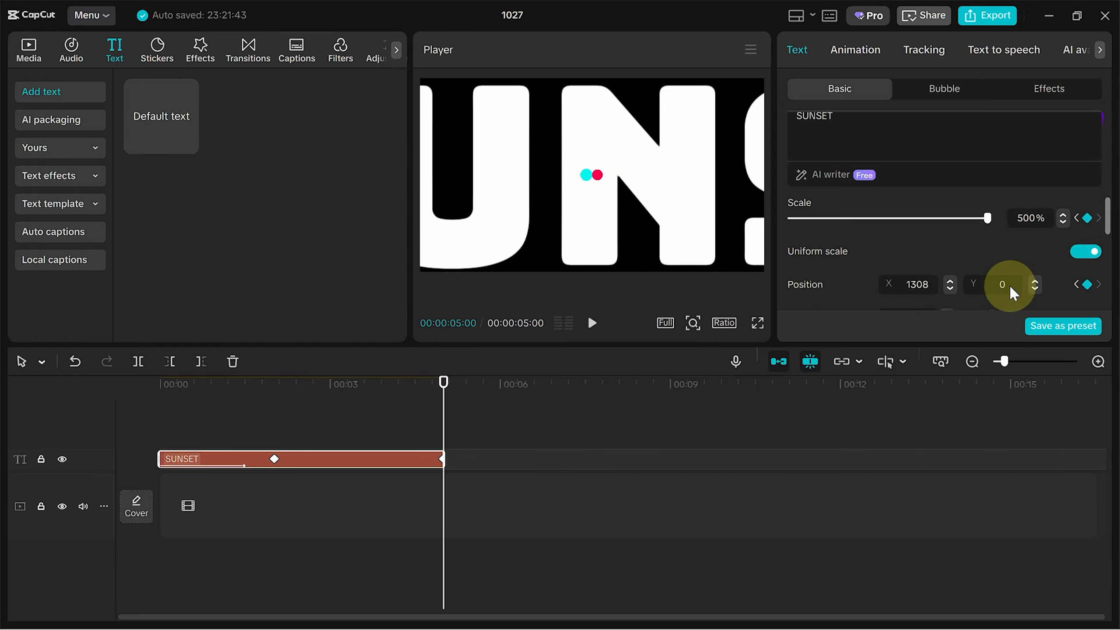
{"action": "scroll", "coordinate": [1010, 284], "scroll_direction": "up", "scroll_amount": 4}
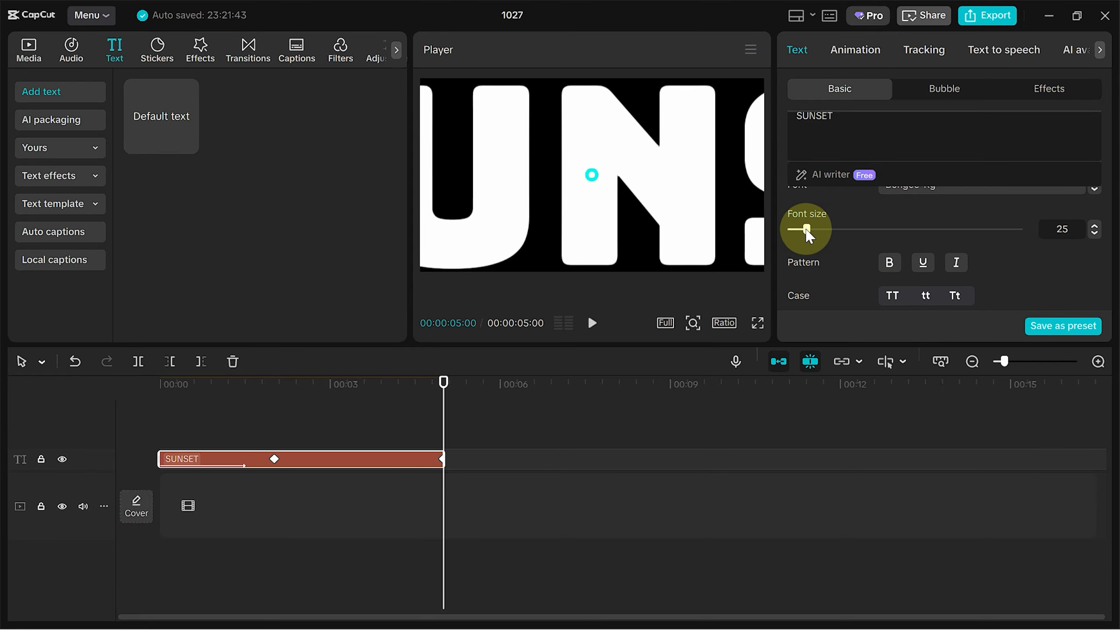
{"action": "left_click_drag", "start_coordinate": [808, 232], "coordinate": [832, 229]}
{"action": "left_click_drag", "start_coordinate": [632, 258], "coordinate": [723, 242]}
{"action": "scroll", "coordinate": [956, 192], "scroll_direction": "up", "scroll_amount": 2}
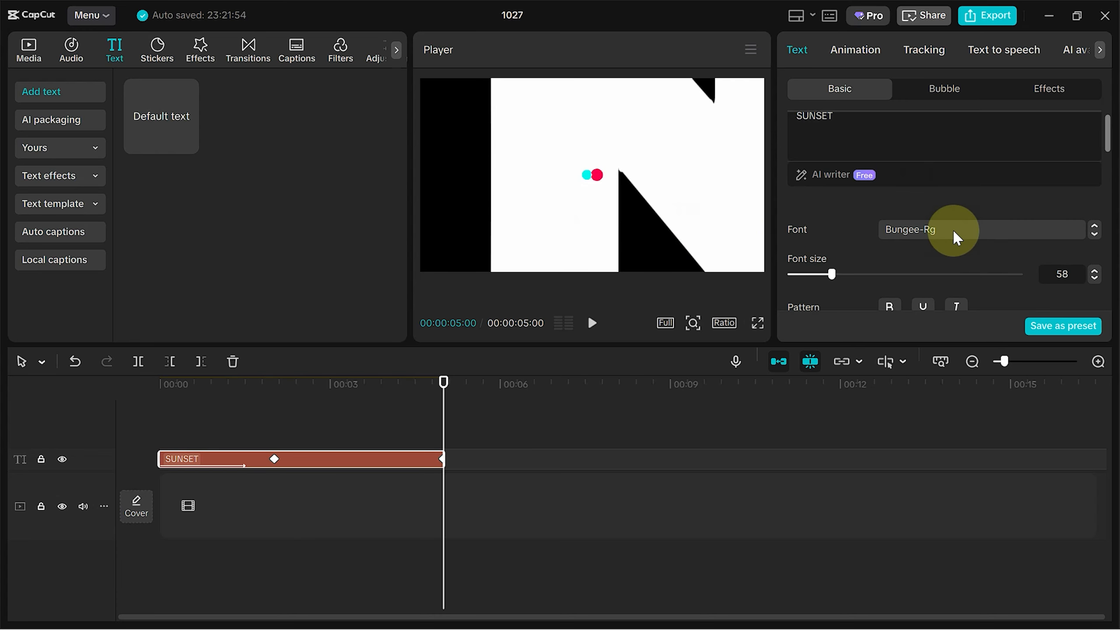
{"action": "left_click_drag", "start_coordinate": [833, 282], "coordinate": [852, 282]}
{"action": "left_click_drag", "start_coordinate": [667, 232], "coordinate": [796, 243]}
{"action": "left_click_drag", "start_coordinate": [853, 278], "coordinate": [895, 280]}
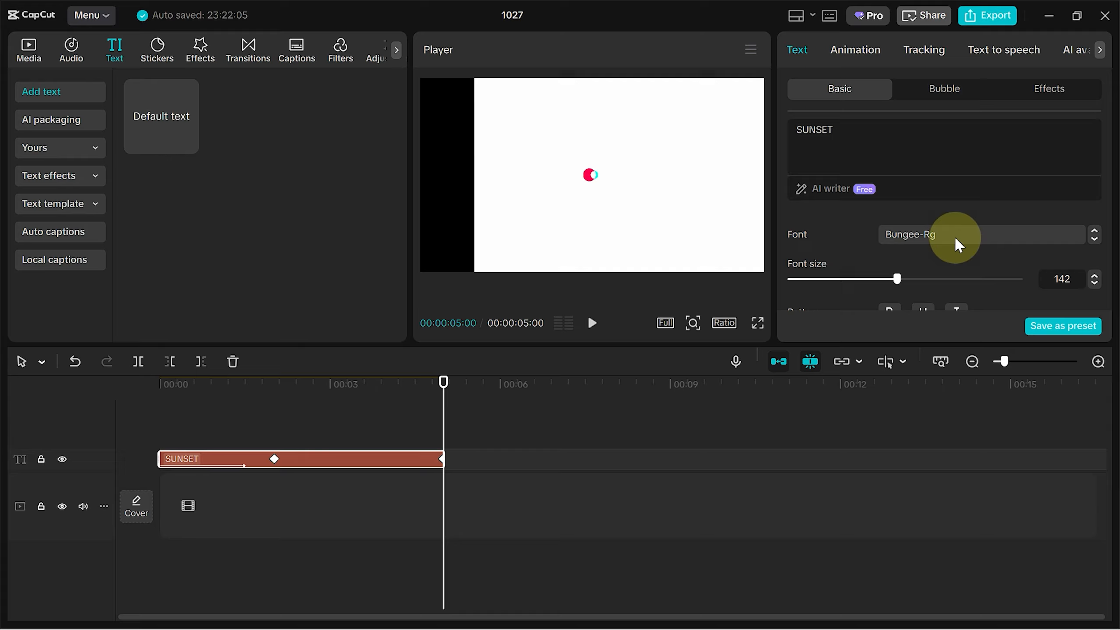
{"action": "mouse_move", "coordinate": [901, 281]}
{"action": "left_mouse_down"}
{"action": "mouse_move", "coordinate": [936, 283]}
{"action": "mouse_move", "coordinate": [916, 285]}
{"action": "left_mouse_up"}
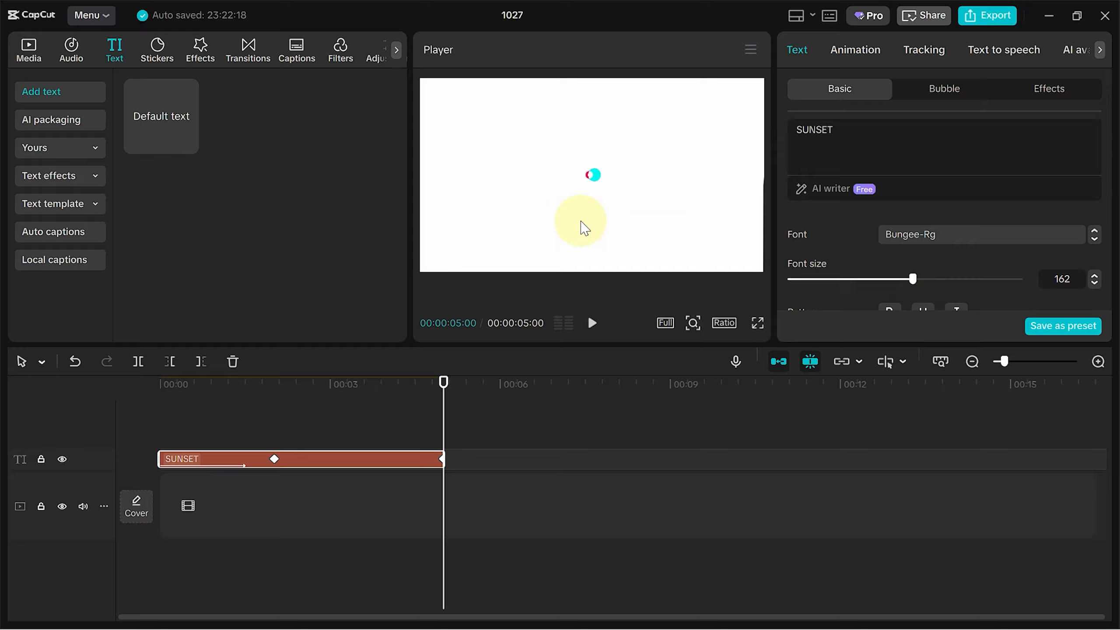
{"action": "left_click", "coordinate": [1094, 275]}
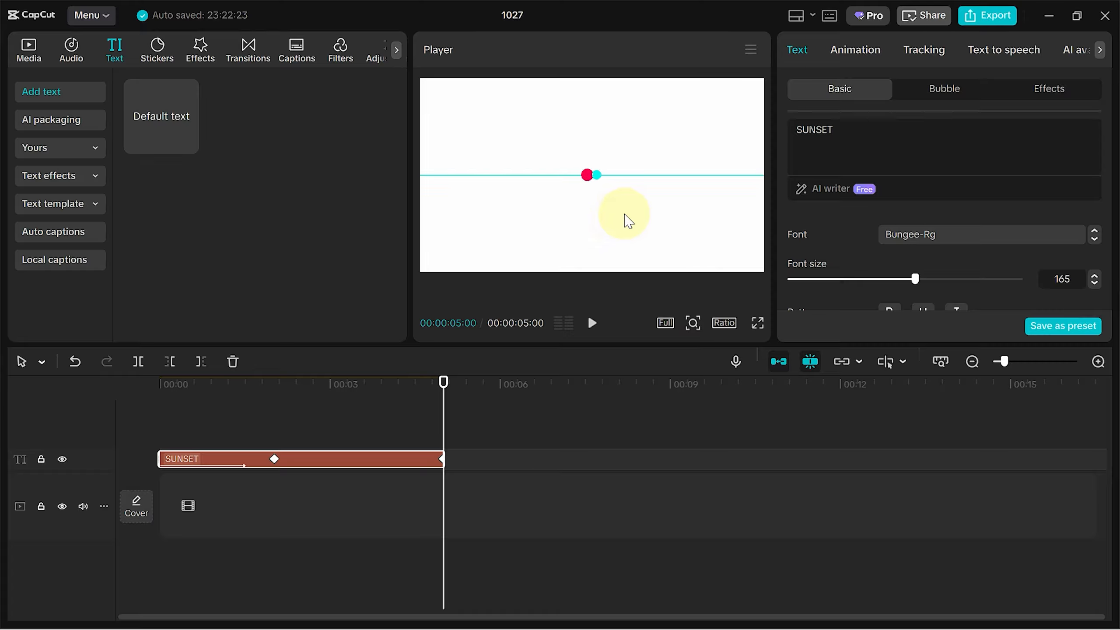
- At 00:00:02:01, reduce the text's scale to about 14% so SUNSET fits the frame
{"action": "left_click_drag", "start_coordinate": [443, 400], "coordinate": [274, 425]}
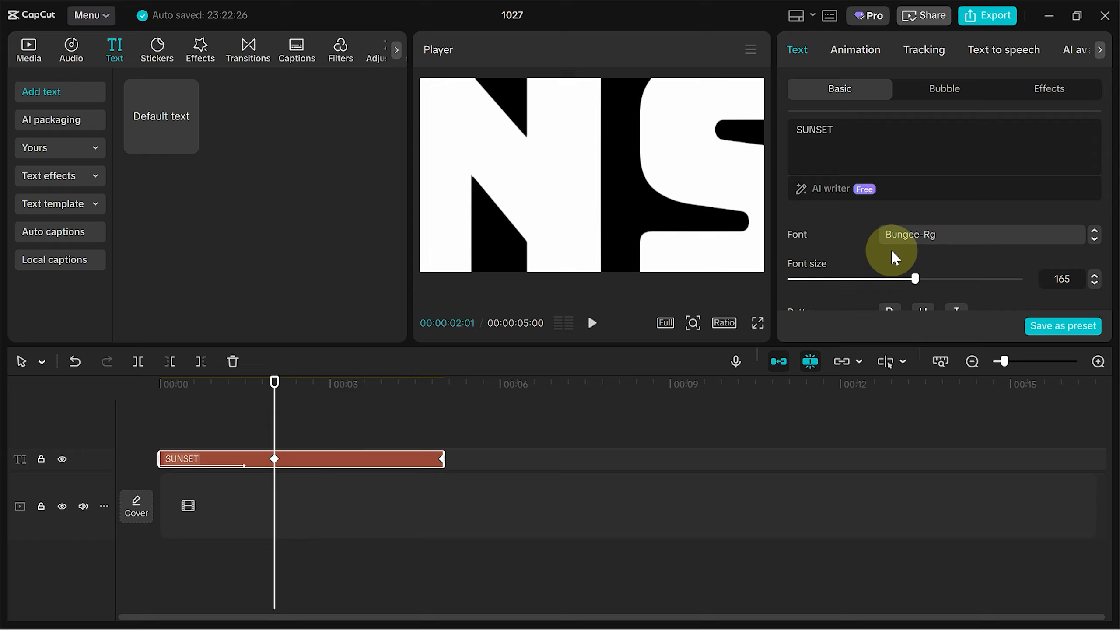
{"action": "scroll", "coordinate": [892, 251], "scroll_direction": "down", "scroll_amount": 6}
{"action": "scroll", "coordinate": [890, 248], "scroll_direction": "down", "scroll_amount": 5}
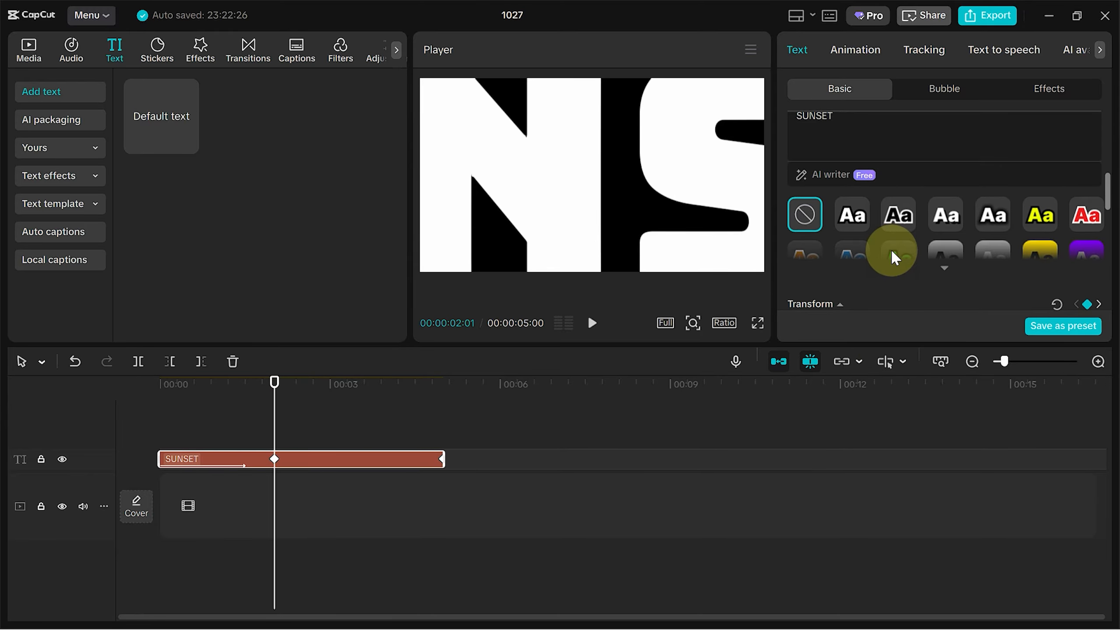
{"action": "scroll", "coordinate": [892, 251], "scroll_direction": "up", "scroll_amount": 2}
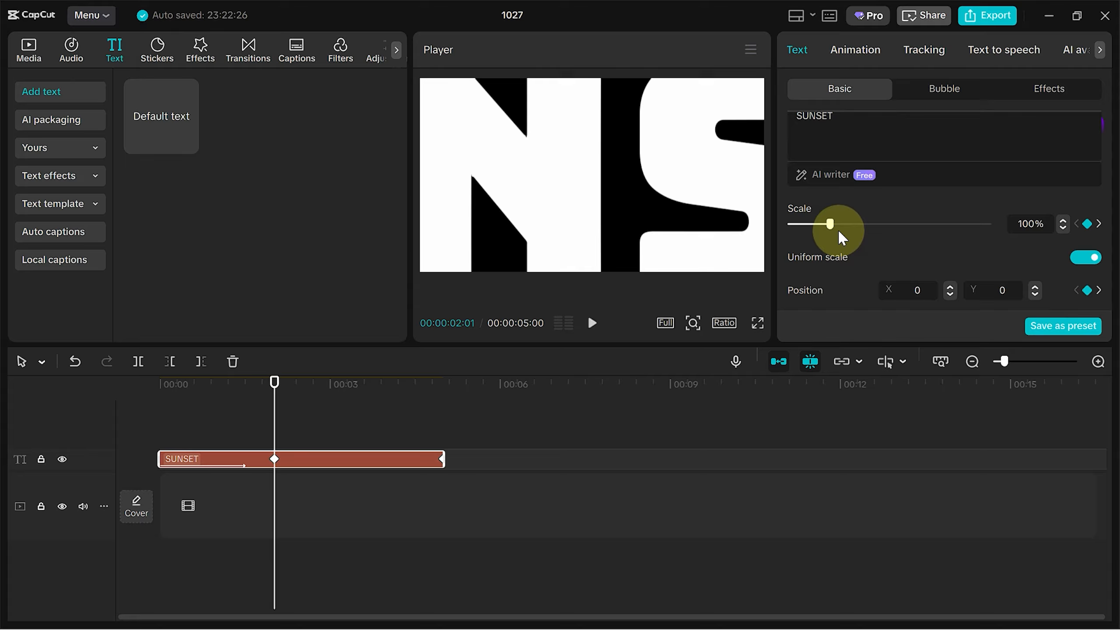
{"action": "left_click_drag", "start_coordinate": [831, 224], "coordinate": [797, 227]}
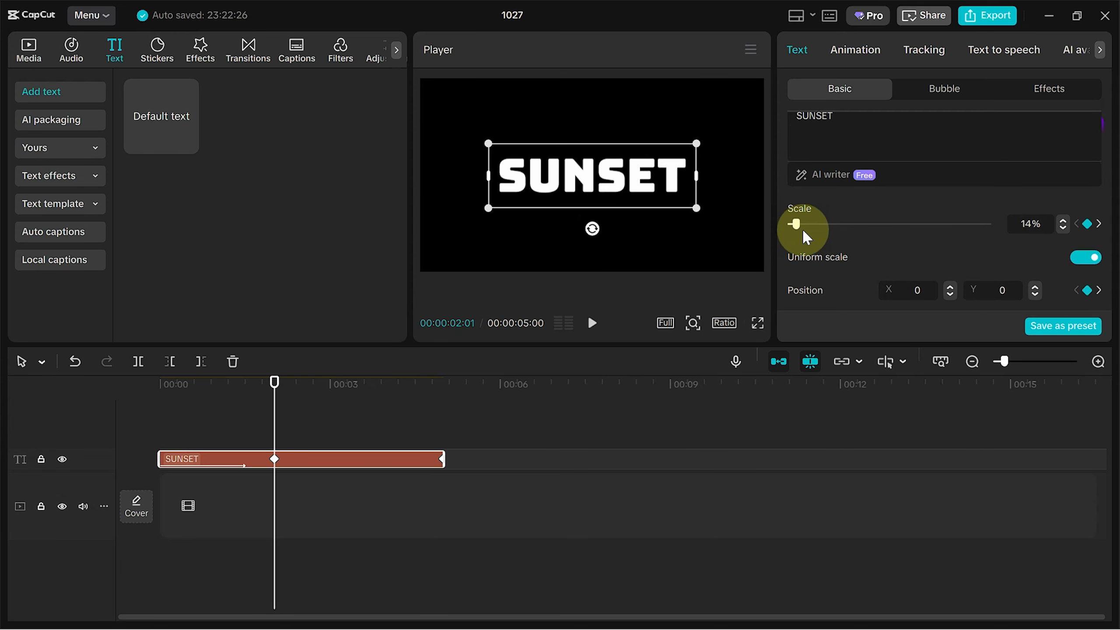
{"action": "left_click", "coordinate": [1062, 222]}
{"action": "scroll", "coordinate": [1008, 243], "scroll_direction": "down", "scroll_amount": 2}
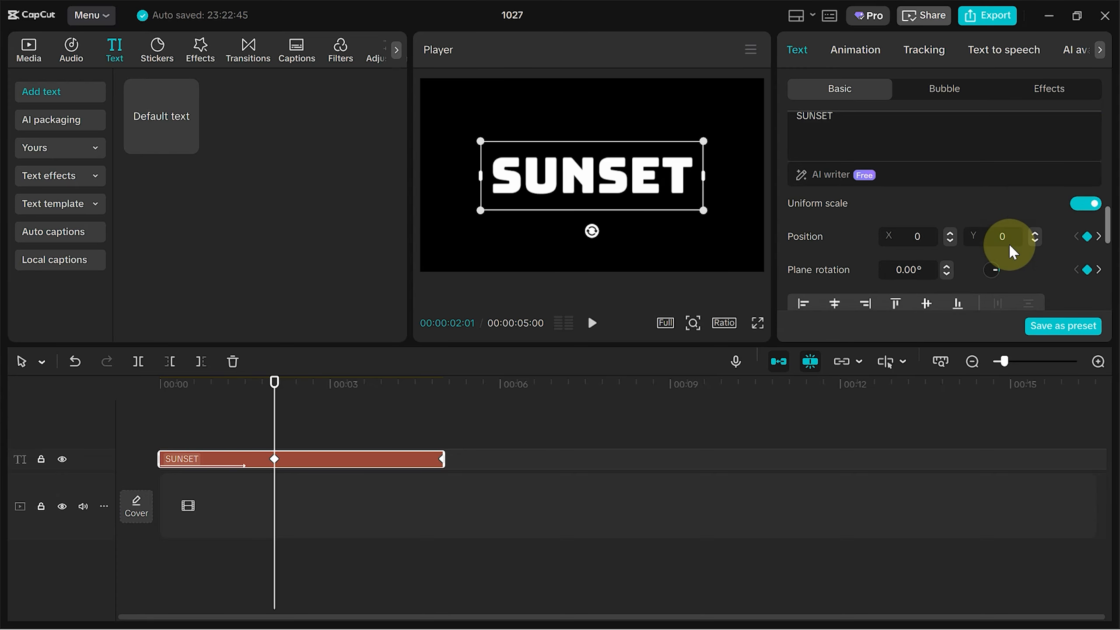
{"action": "mouse_move", "coordinate": [630, 193]}
{"action": "left_mouse_down"}
{"action": "mouse_move", "coordinate": [607, 170]}
{"action": "mouse_move", "coordinate": [630, 193]}
{"action": "left_mouse_up"}
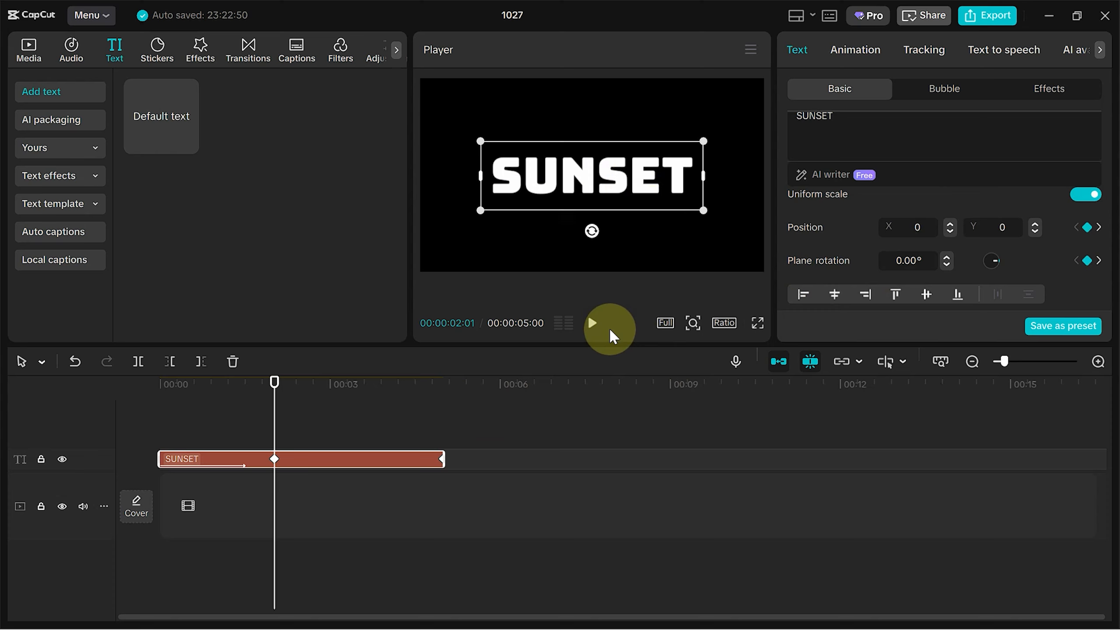
- Preview the title, then export it as a video named sunset text
{"action": "left_click", "coordinate": [591, 326]}
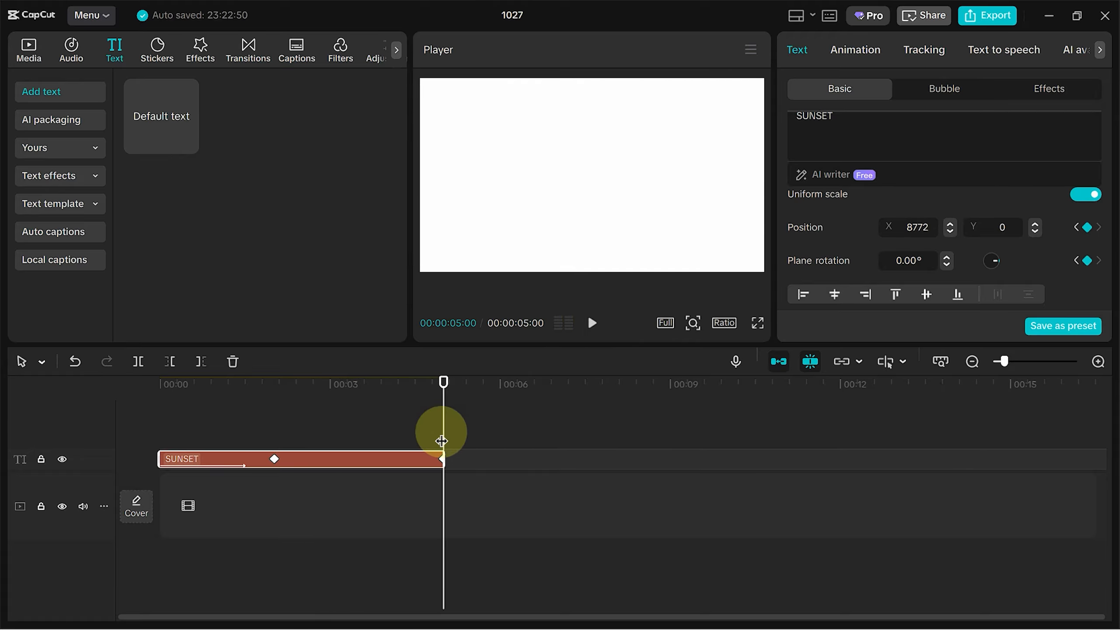
{"action": "left_click", "coordinate": [975, 17]}
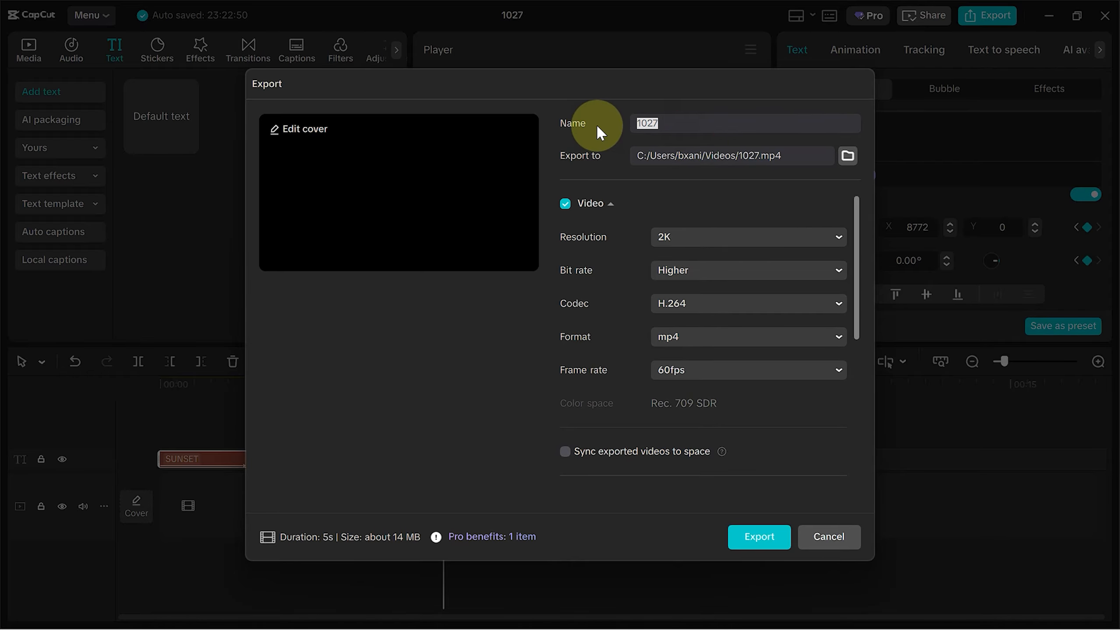
{"action": "type", "text": "sunset text"}
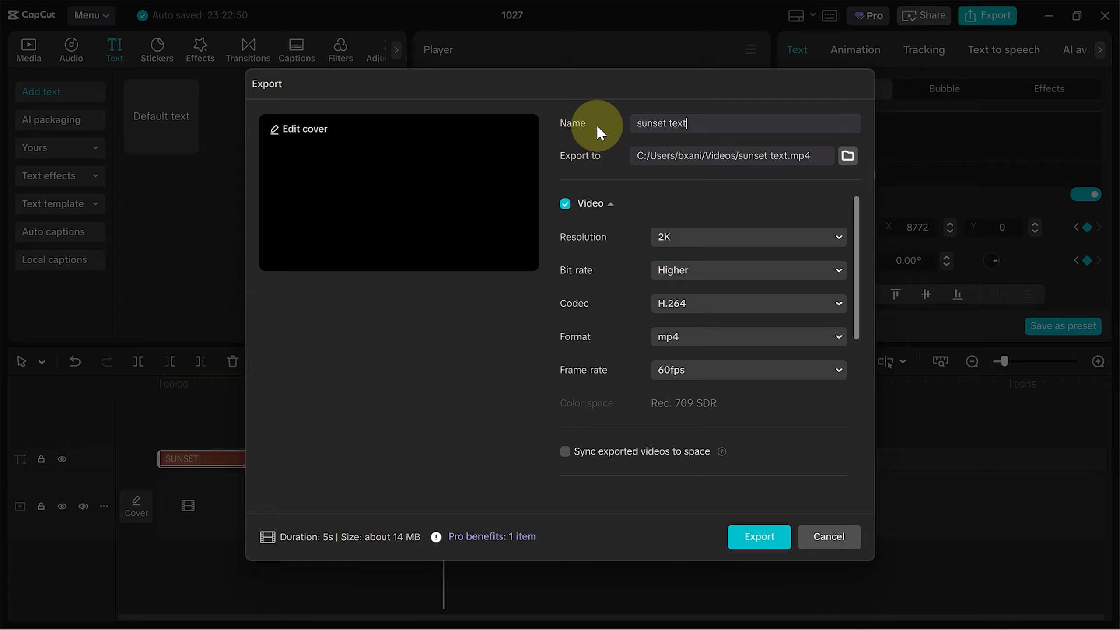
{"action": "left_click", "coordinate": [761, 536]}
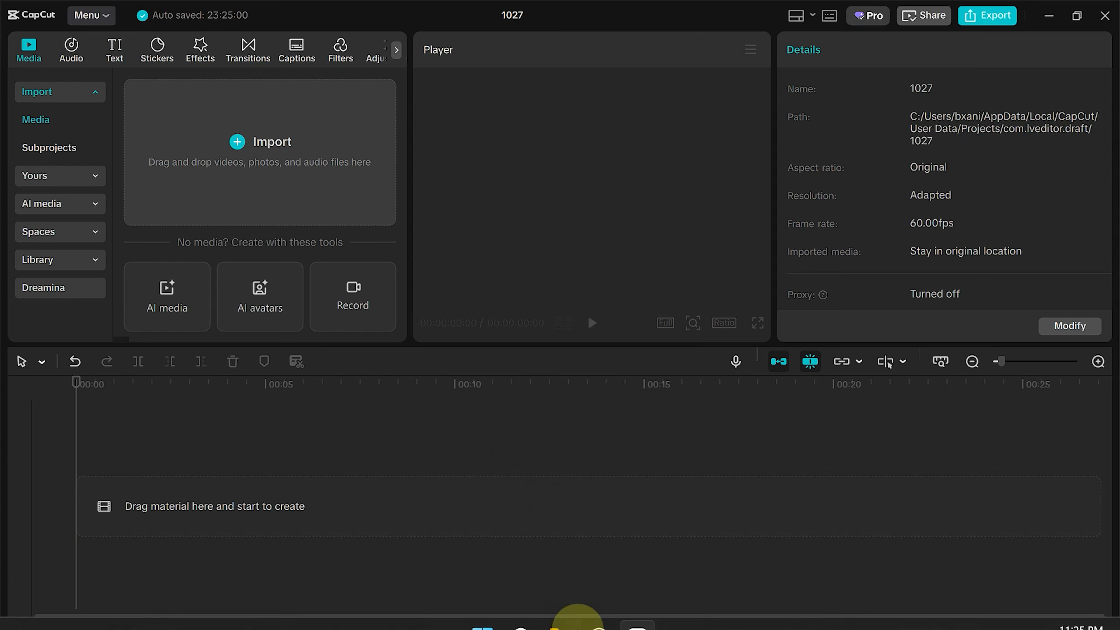
- In a new project, add the 1027 sunset footage from the sunset folder to the timeline
{"action": "mouse_move", "coordinate": [560, 605]}
{"action": "left_click", "coordinate": [547, 552]}
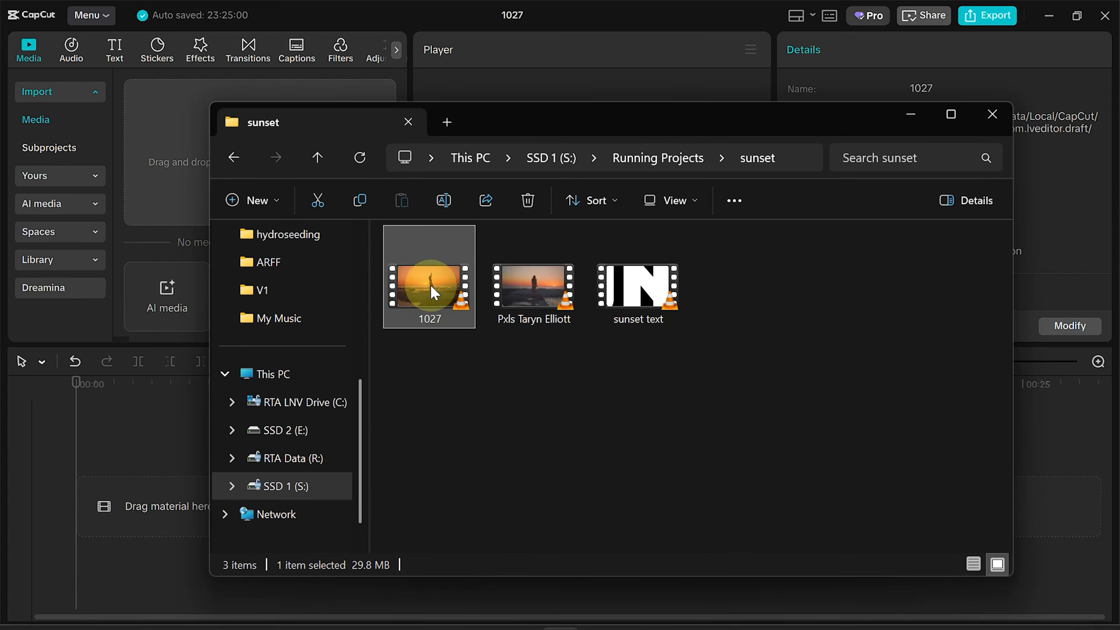
{"action": "left_click_drag", "start_coordinate": [430, 284], "coordinate": [146, 476]}
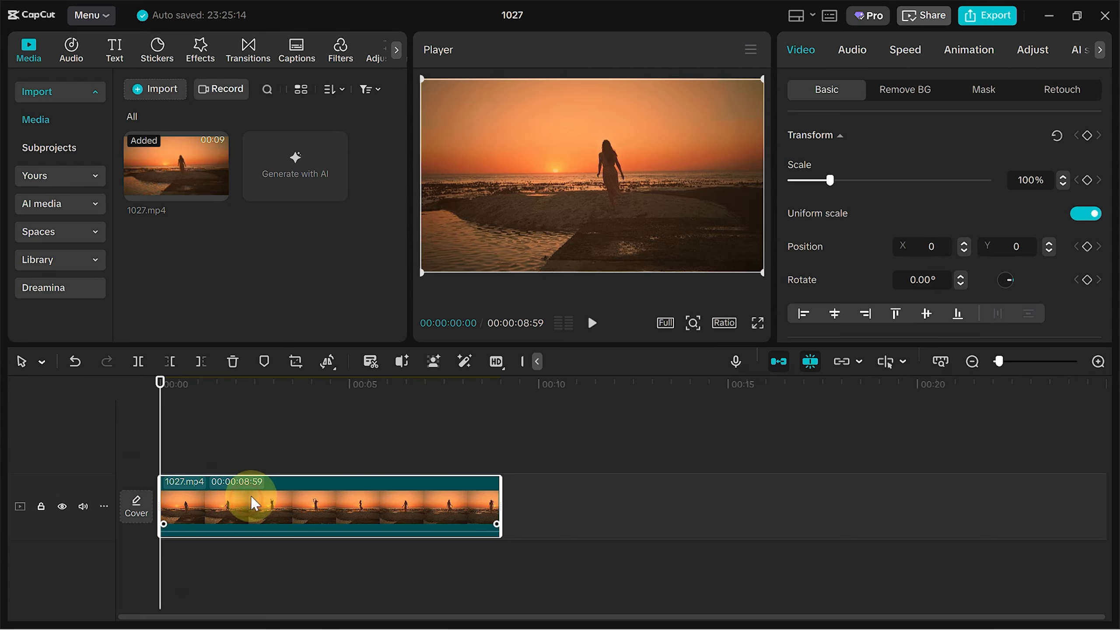
- Place the exported sunset text video on a track above the footage
{"action": "left_click", "coordinate": [559, 614]}
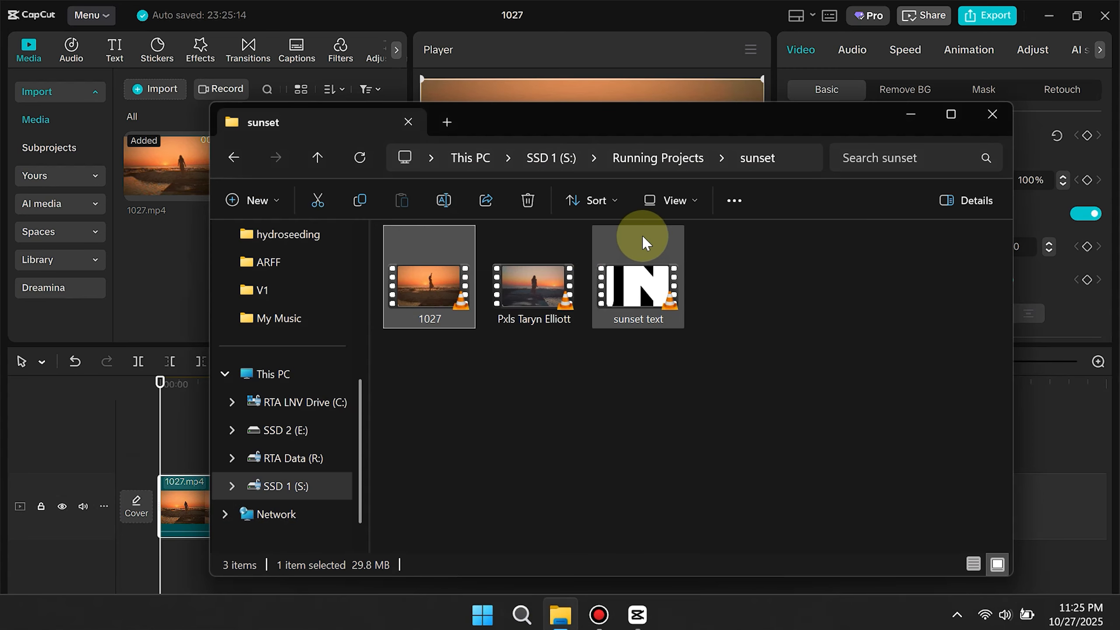
{"action": "left_click_drag", "start_coordinate": [643, 238], "coordinate": [243, 452]}
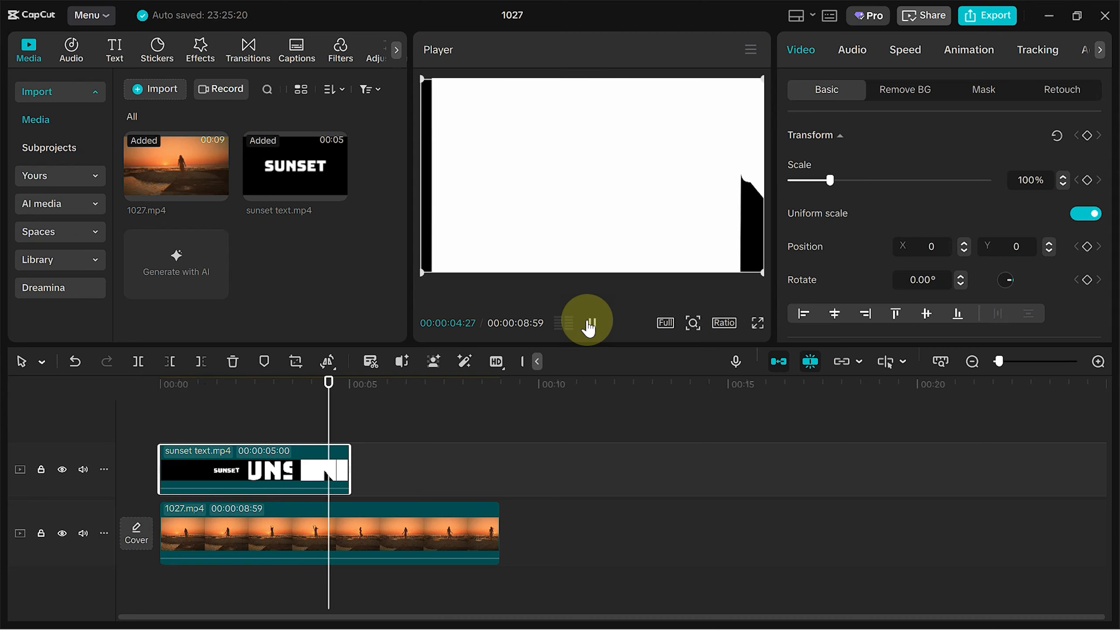
- Set the sunset text clip's blend mode to Darken
{"action": "left_click", "coordinate": [591, 323]}
{"action": "left_click", "coordinate": [278, 410]}
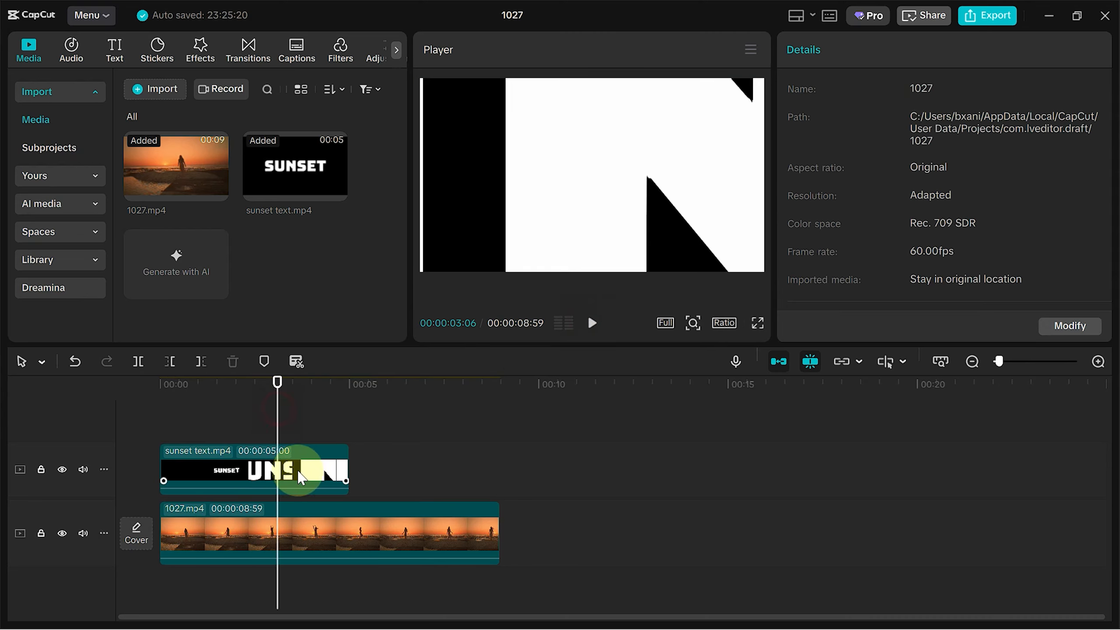
{"action": "left_click", "coordinate": [299, 475]}
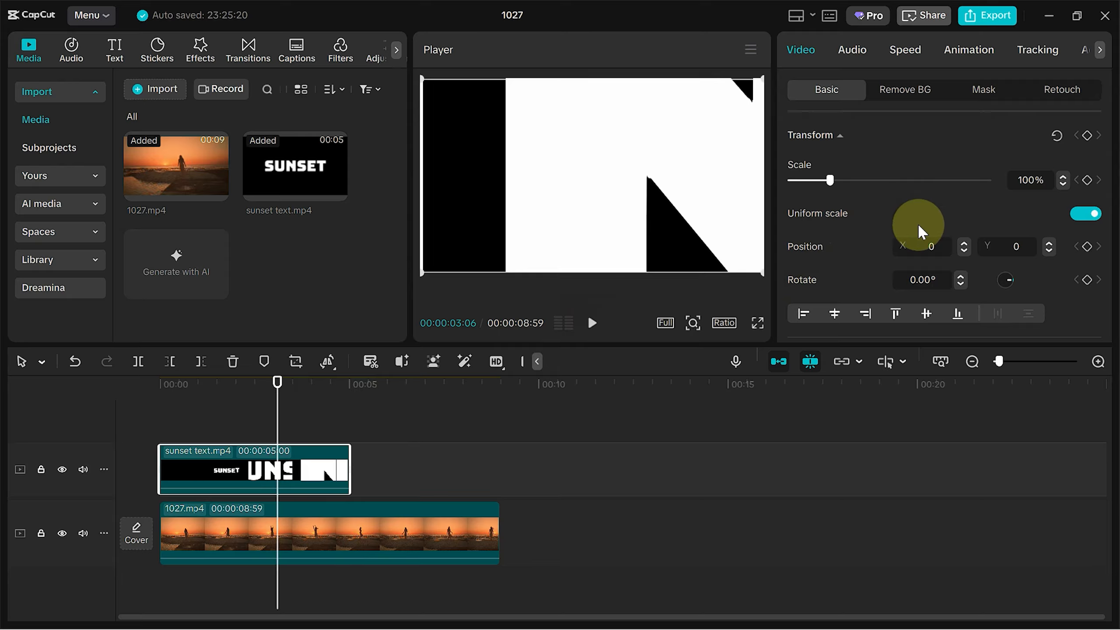
{"action": "scroll", "coordinate": [927, 238], "scroll_direction": "down", "scroll_amount": 3}
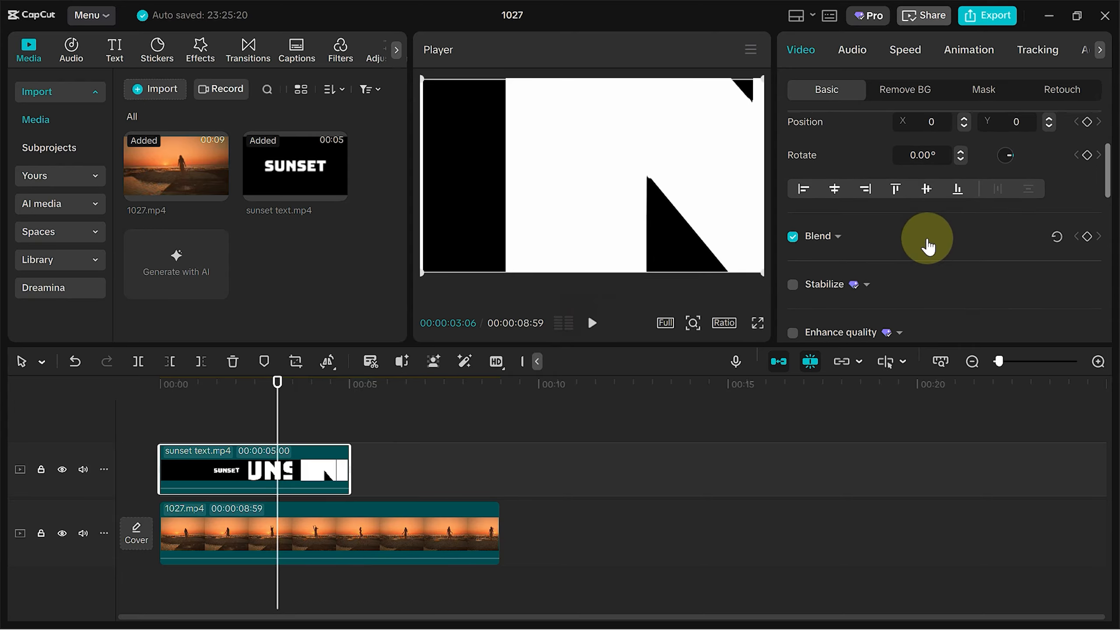
{"action": "left_click", "coordinate": [843, 241]}
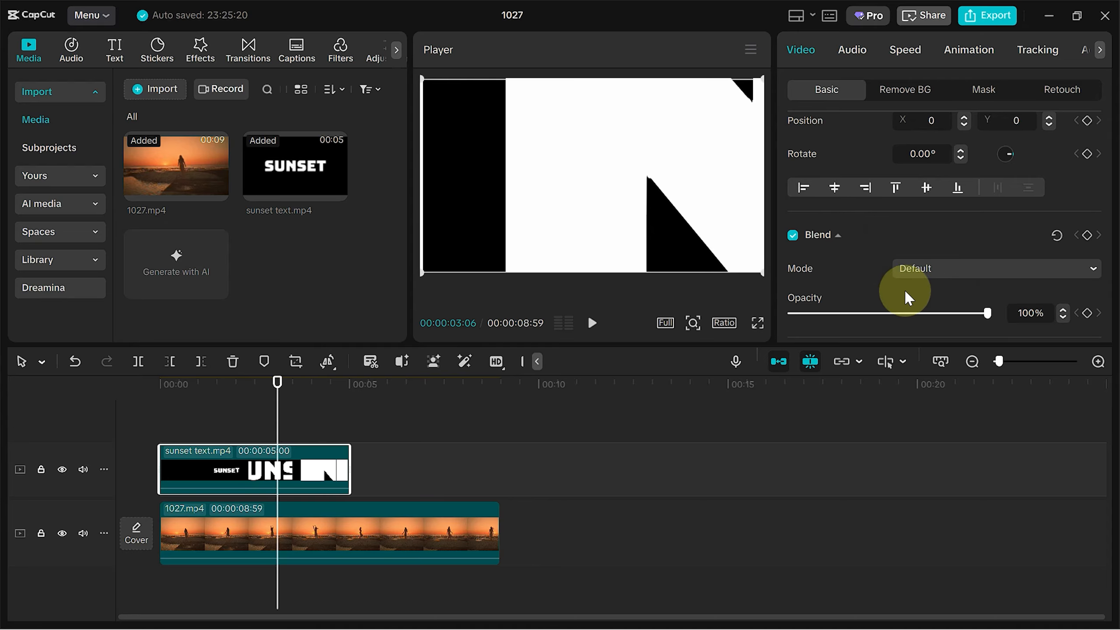
{"action": "left_click", "coordinate": [971, 266]}
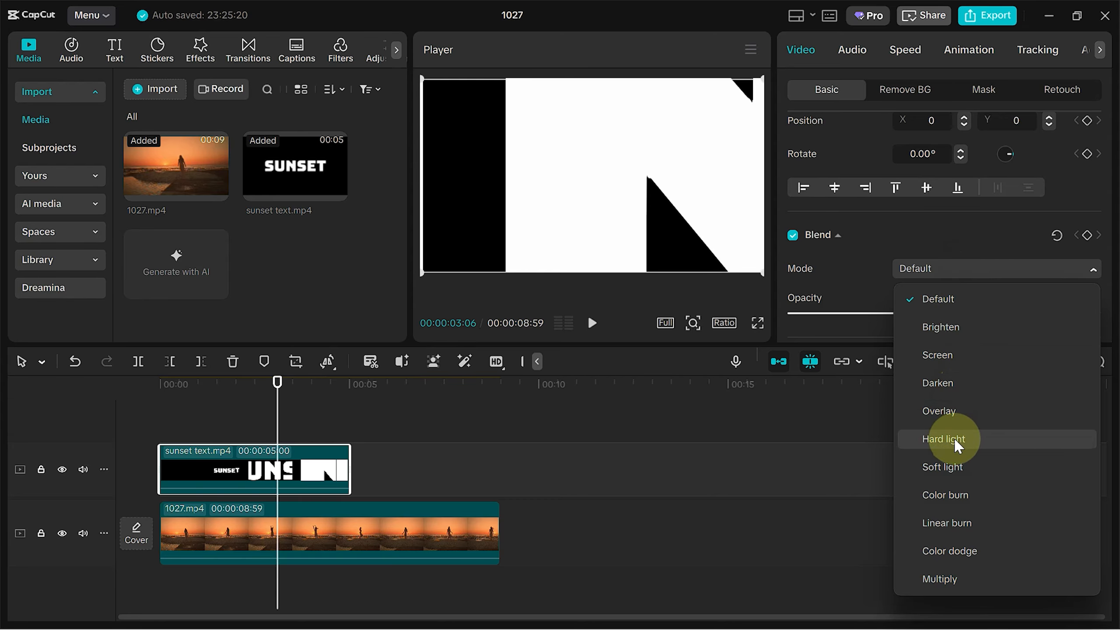
{"action": "left_click", "coordinate": [947, 388]}
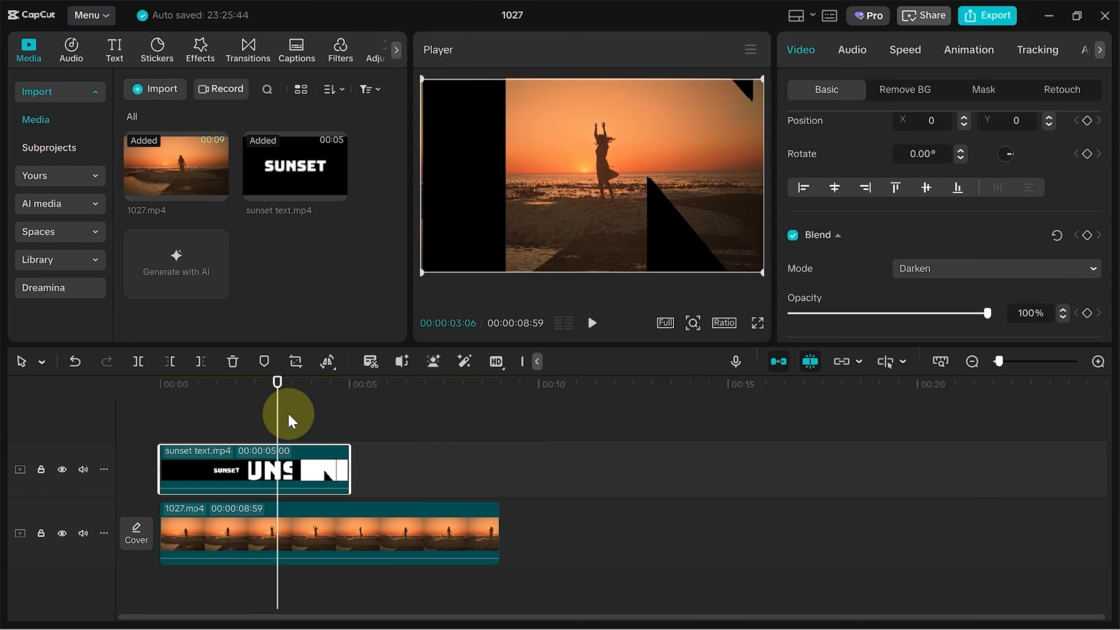
- Play the composite from the start to preview it
{"action": "left_click_drag", "start_coordinate": [279, 414], "coordinate": [85, 436]}
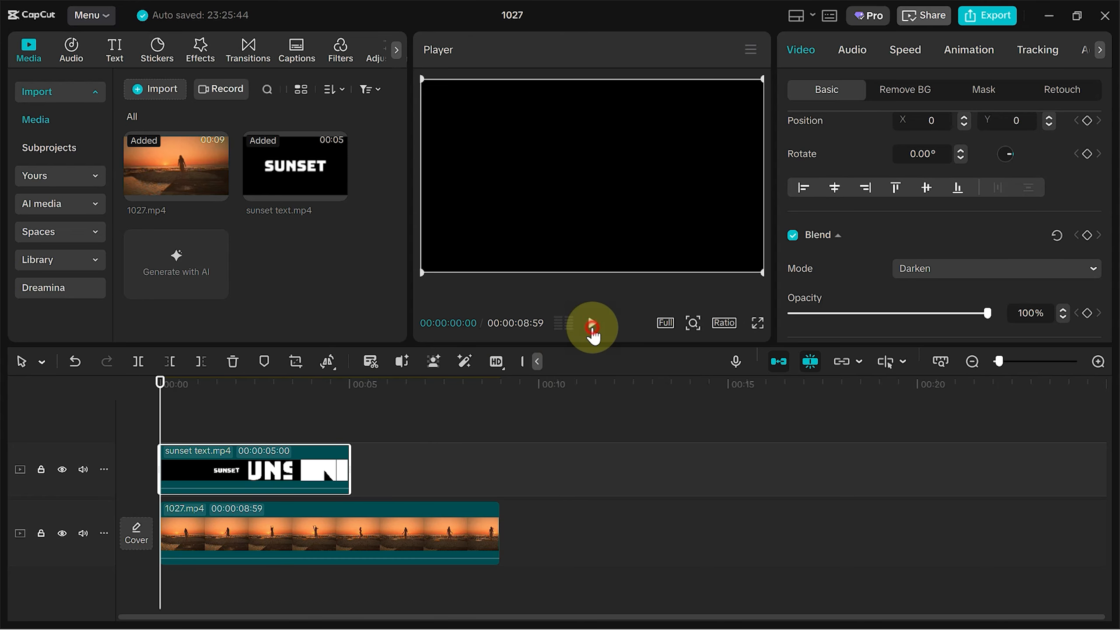
{"action": "left_click", "coordinate": [592, 327]}
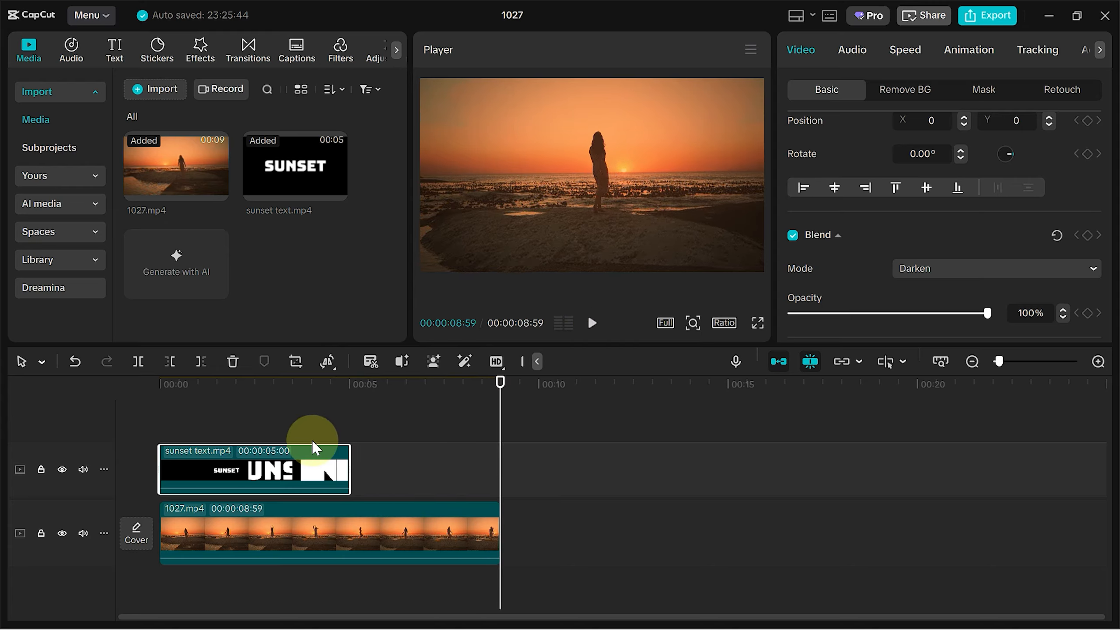
- Apply a Custom speed curve to the sunset text clip
{"action": "left_click", "coordinate": [298, 425]}
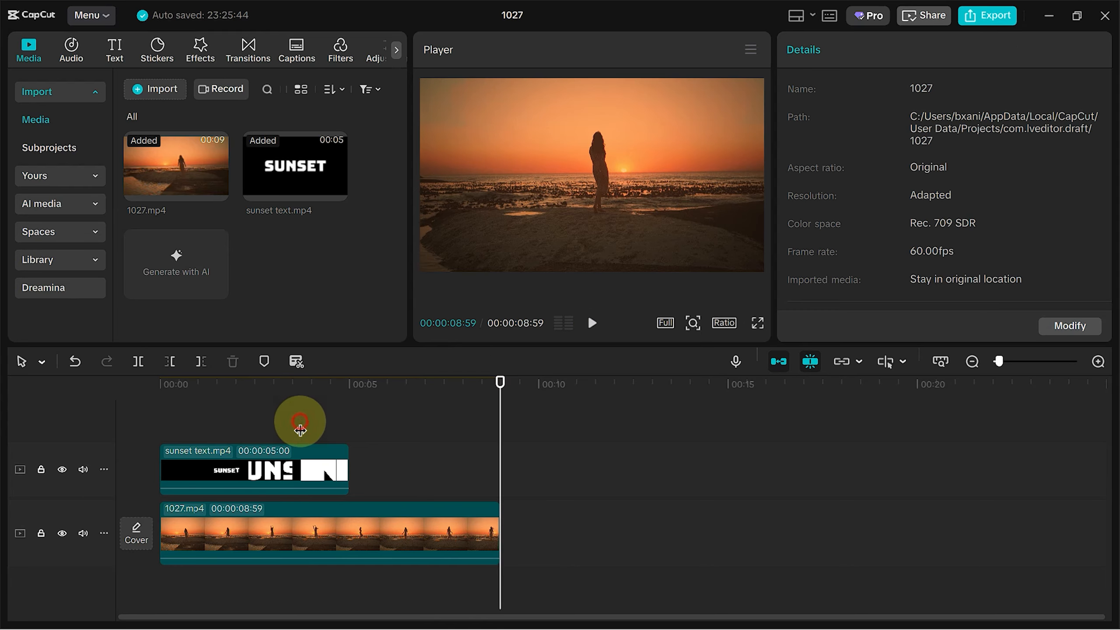
{"action": "left_click", "coordinate": [292, 459]}
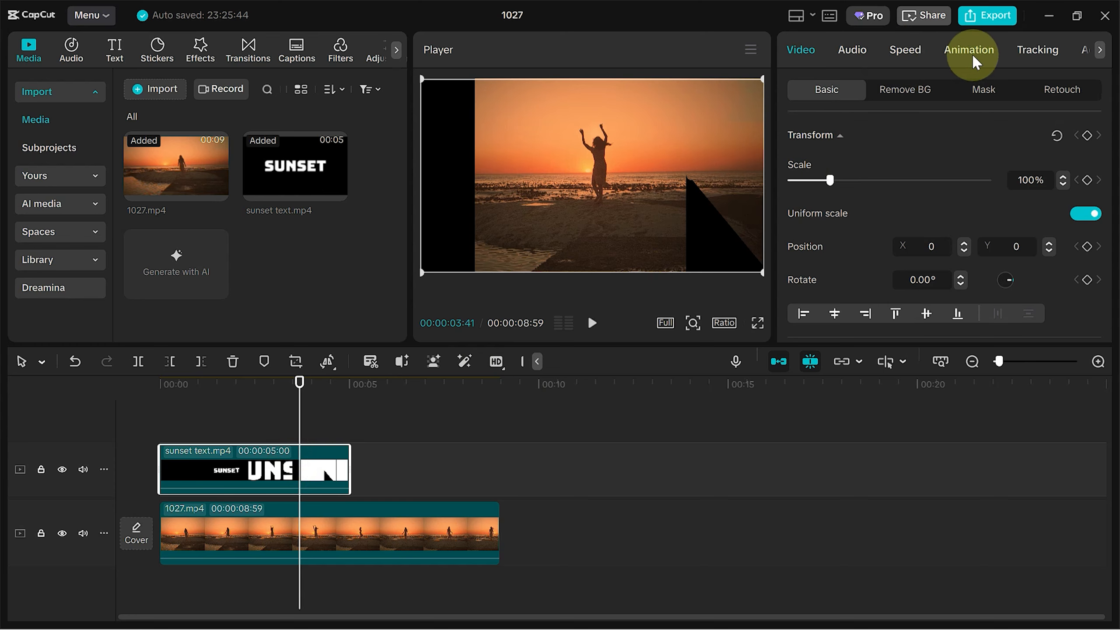
{"action": "left_click", "coordinate": [912, 56]}
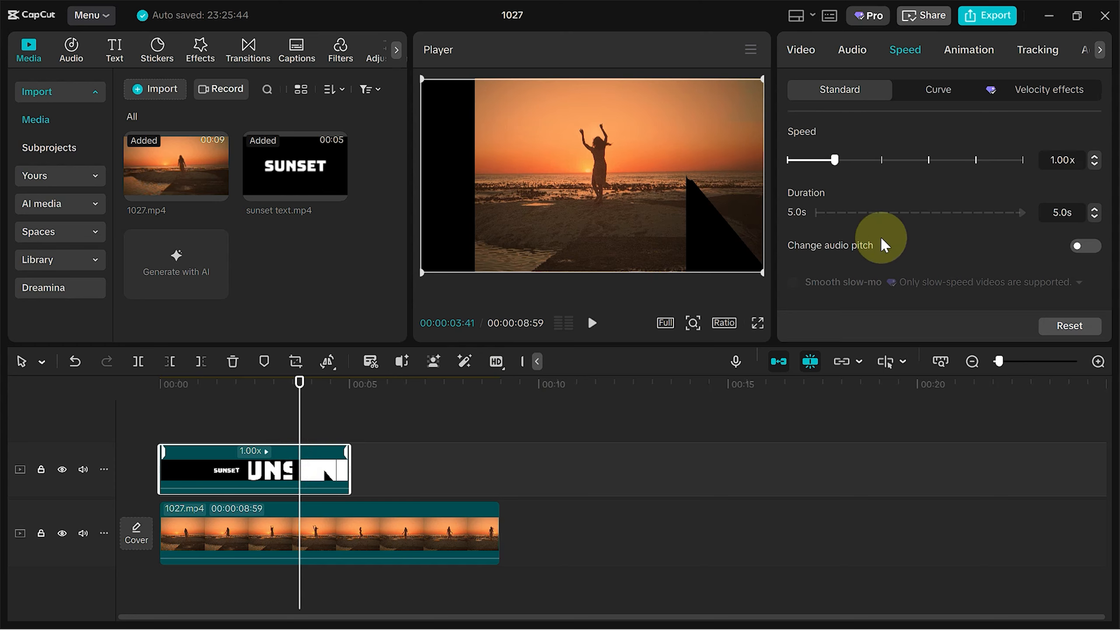
{"action": "left_click", "coordinate": [933, 102]}
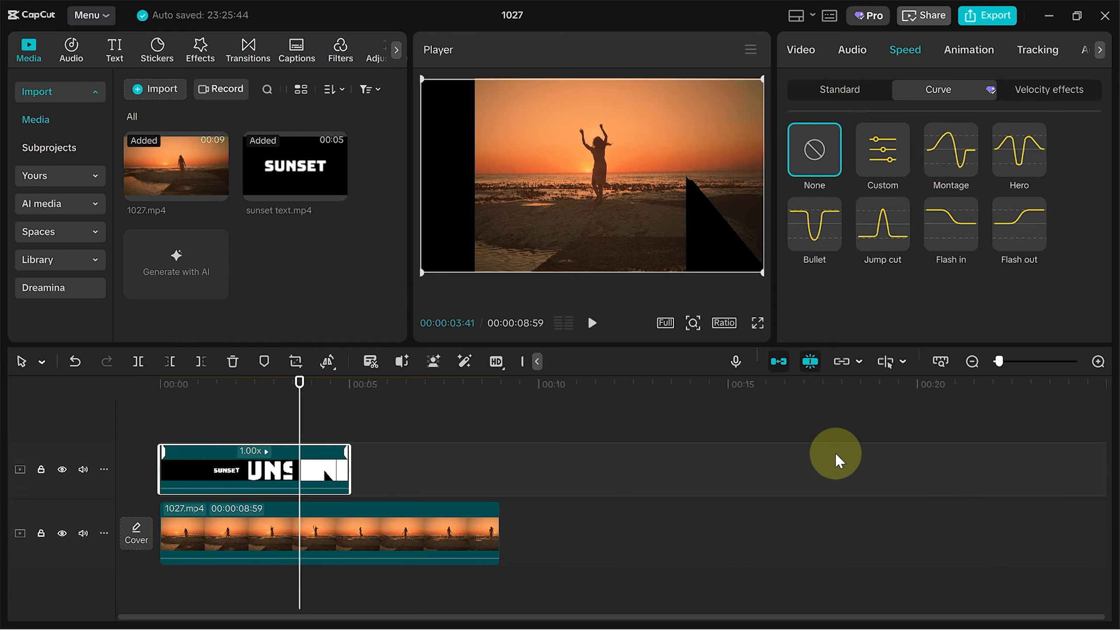
{"action": "left_click", "coordinate": [1097, 361]}
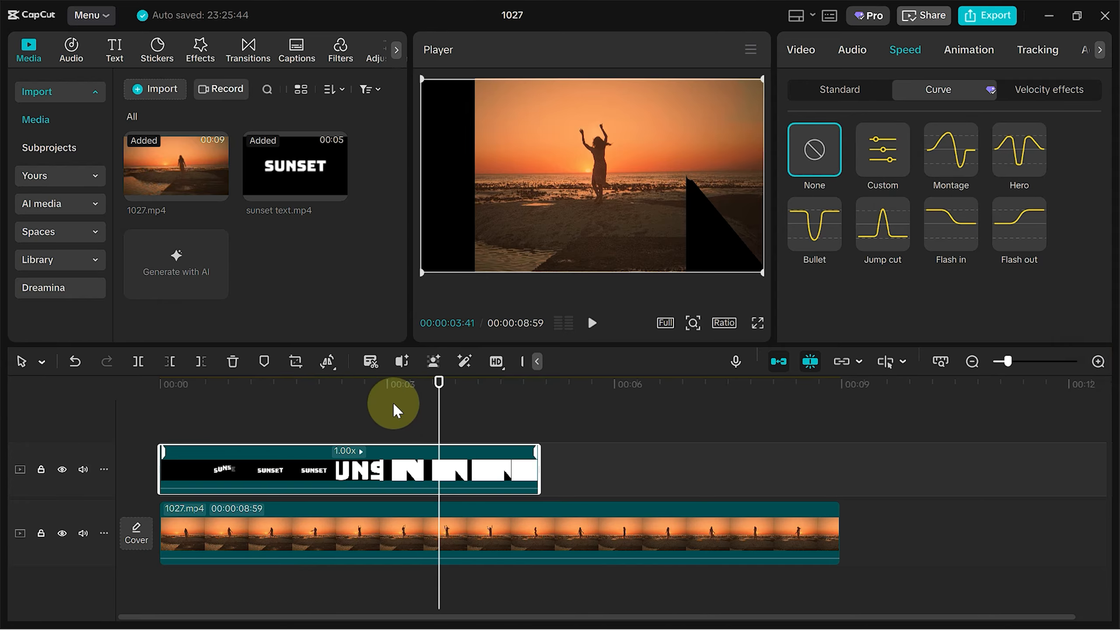
{"action": "left_click", "coordinate": [312, 385]}
{"action": "scroll", "coordinate": [891, 205], "scroll_direction": "down", "scroll_amount": 1}
{"action": "scroll", "coordinate": [890, 204], "scroll_direction": "up", "scroll_amount": 1}
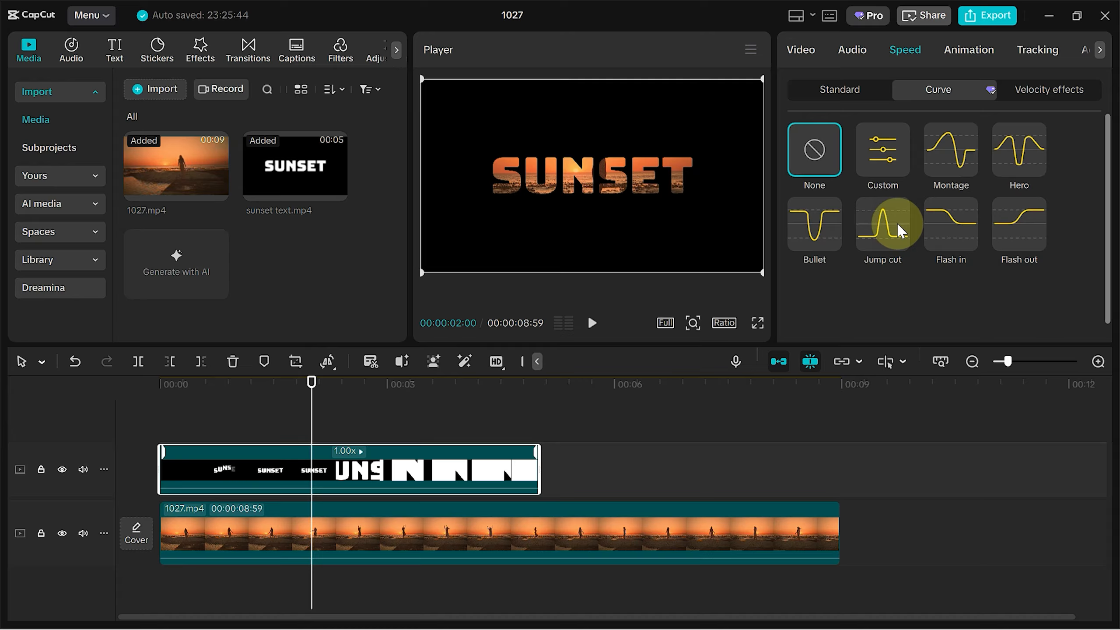
{"action": "left_click", "coordinate": [877, 164]}
- Reshape the custom speed curve, raising one beat point and lowering a later one
{"action": "scroll", "coordinate": [891, 229], "scroll_direction": "down", "scroll_amount": 5}
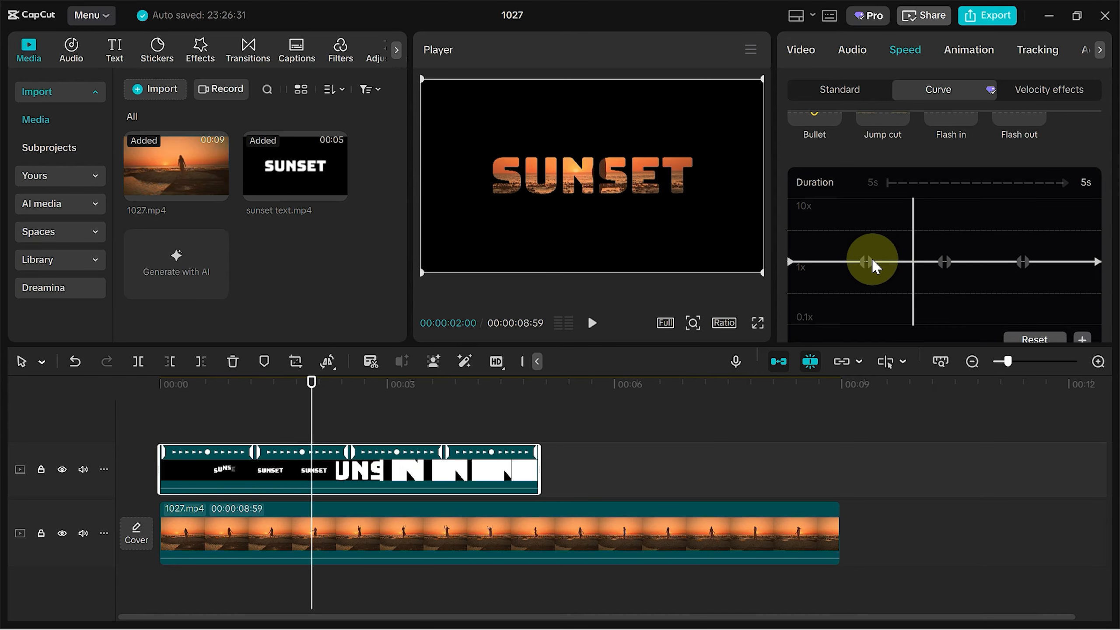
{"action": "left_click_drag", "start_coordinate": [875, 267], "coordinate": [915, 271]}
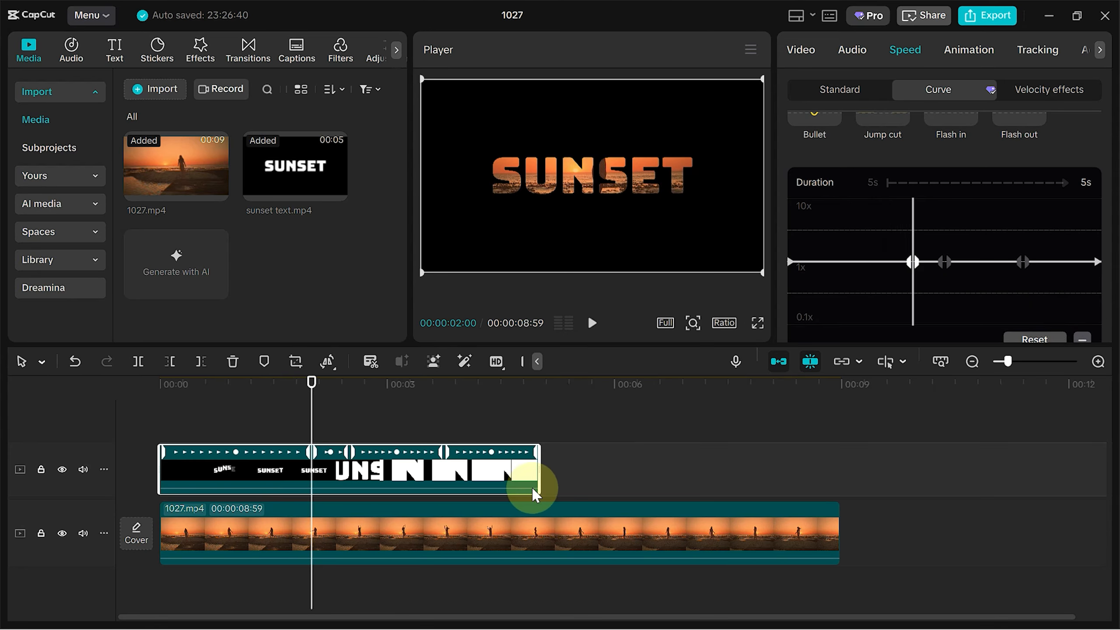
{"action": "mouse_move", "coordinate": [945, 259]}
{"action": "left_mouse_down"}
{"action": "mouse_move", "coordinate": [952, 250]}
{"action": "mouse_move", "coordinate": [952, 260]}
{"action": "left_mouse_up"}
{"action": "left_click_drag", "start_coordinate": [1022, 262], "coordinate": [1022, 287]}
{"action": "left_click", "coordinate": [947, 250]}
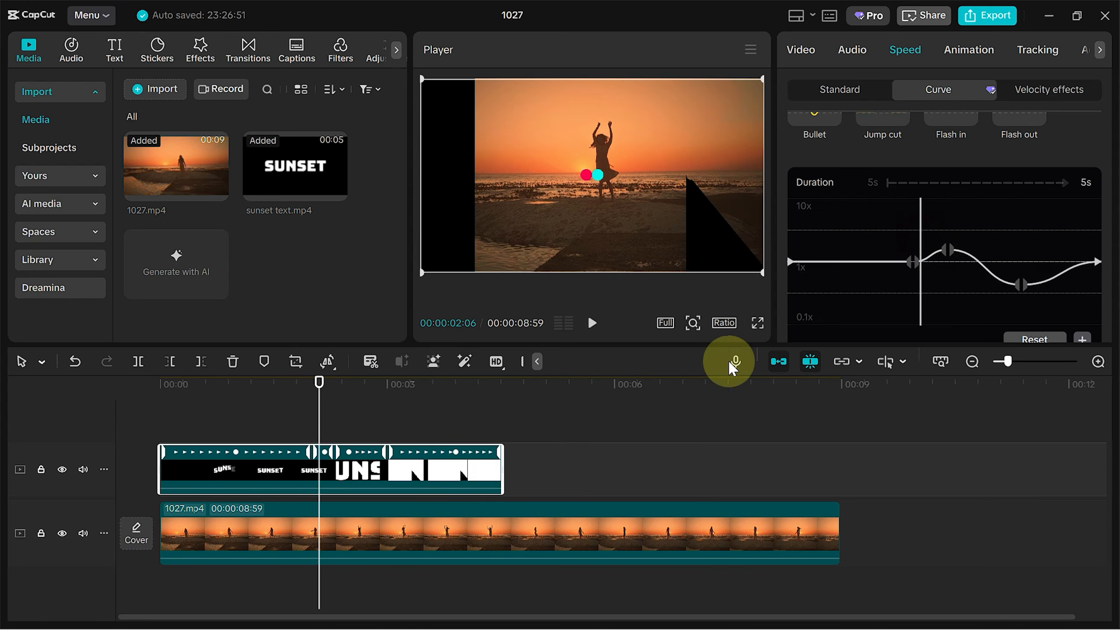